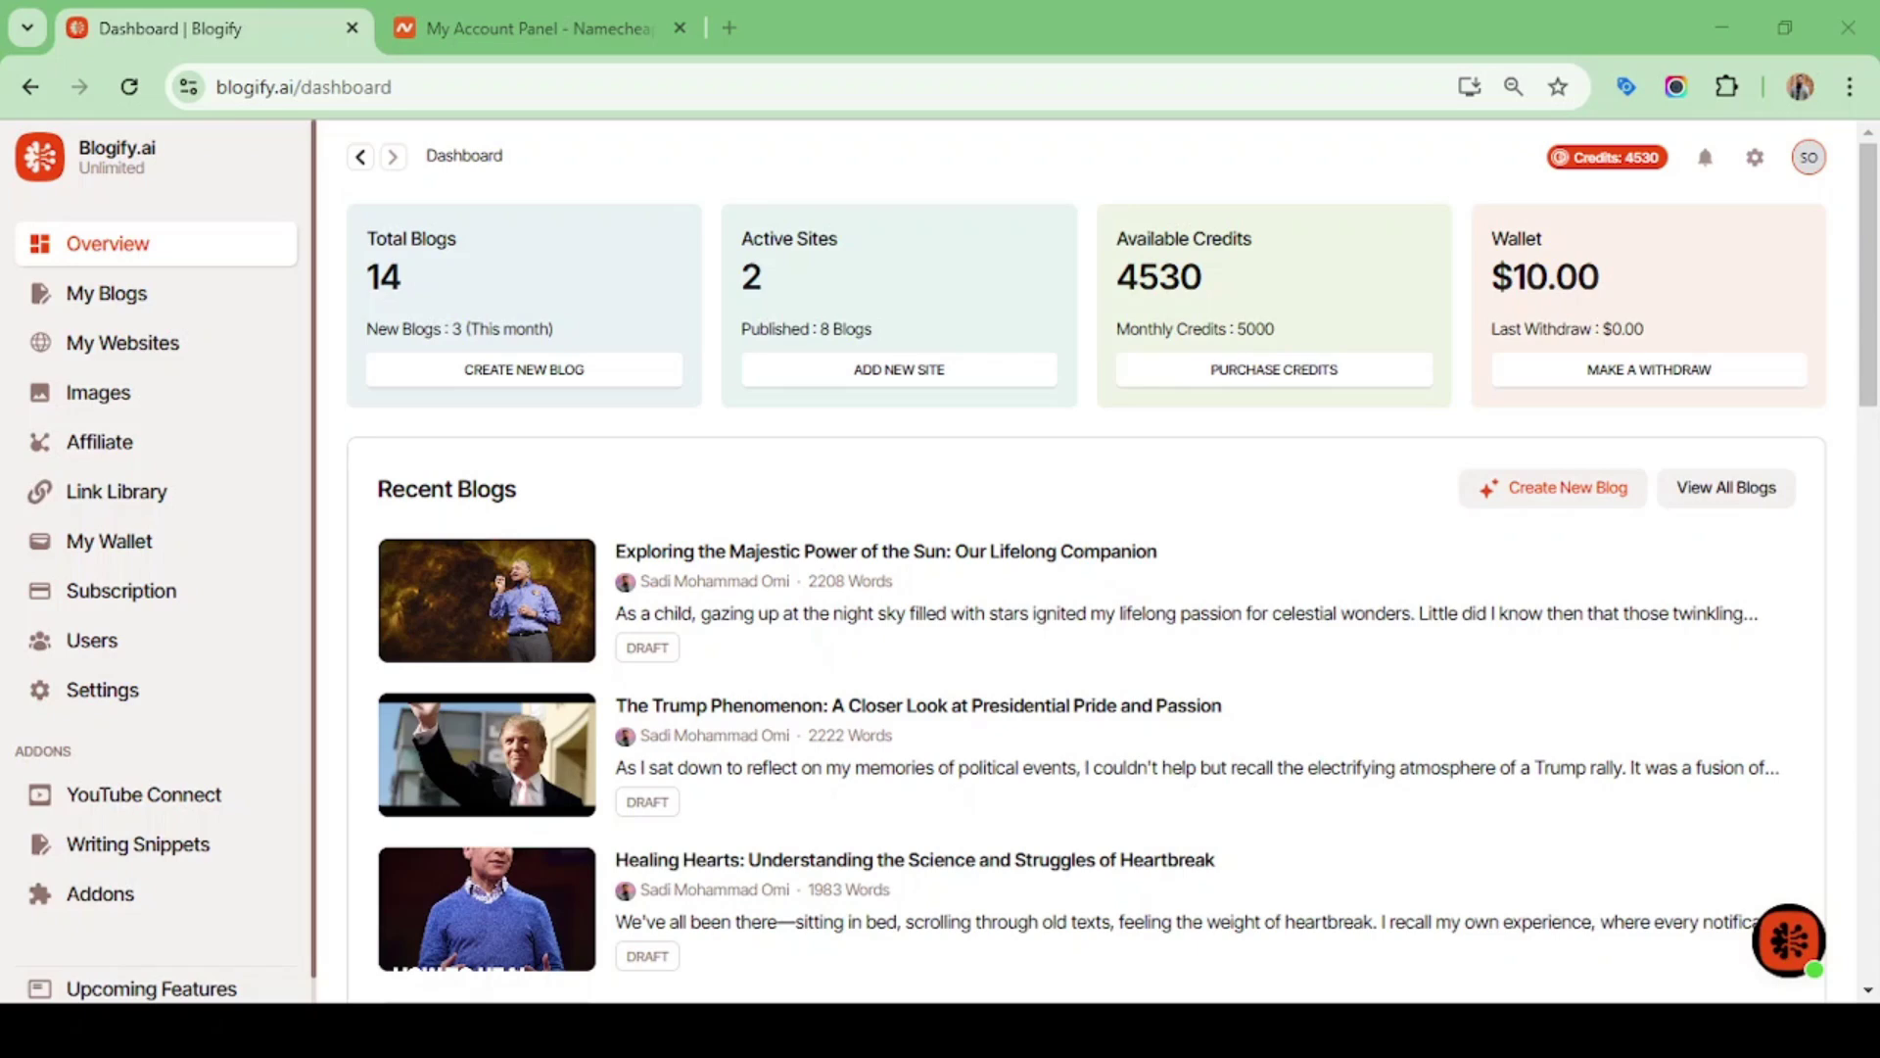
Open Blogify's My Websites page, which shows no connected website yet.
left_click(89, 343)
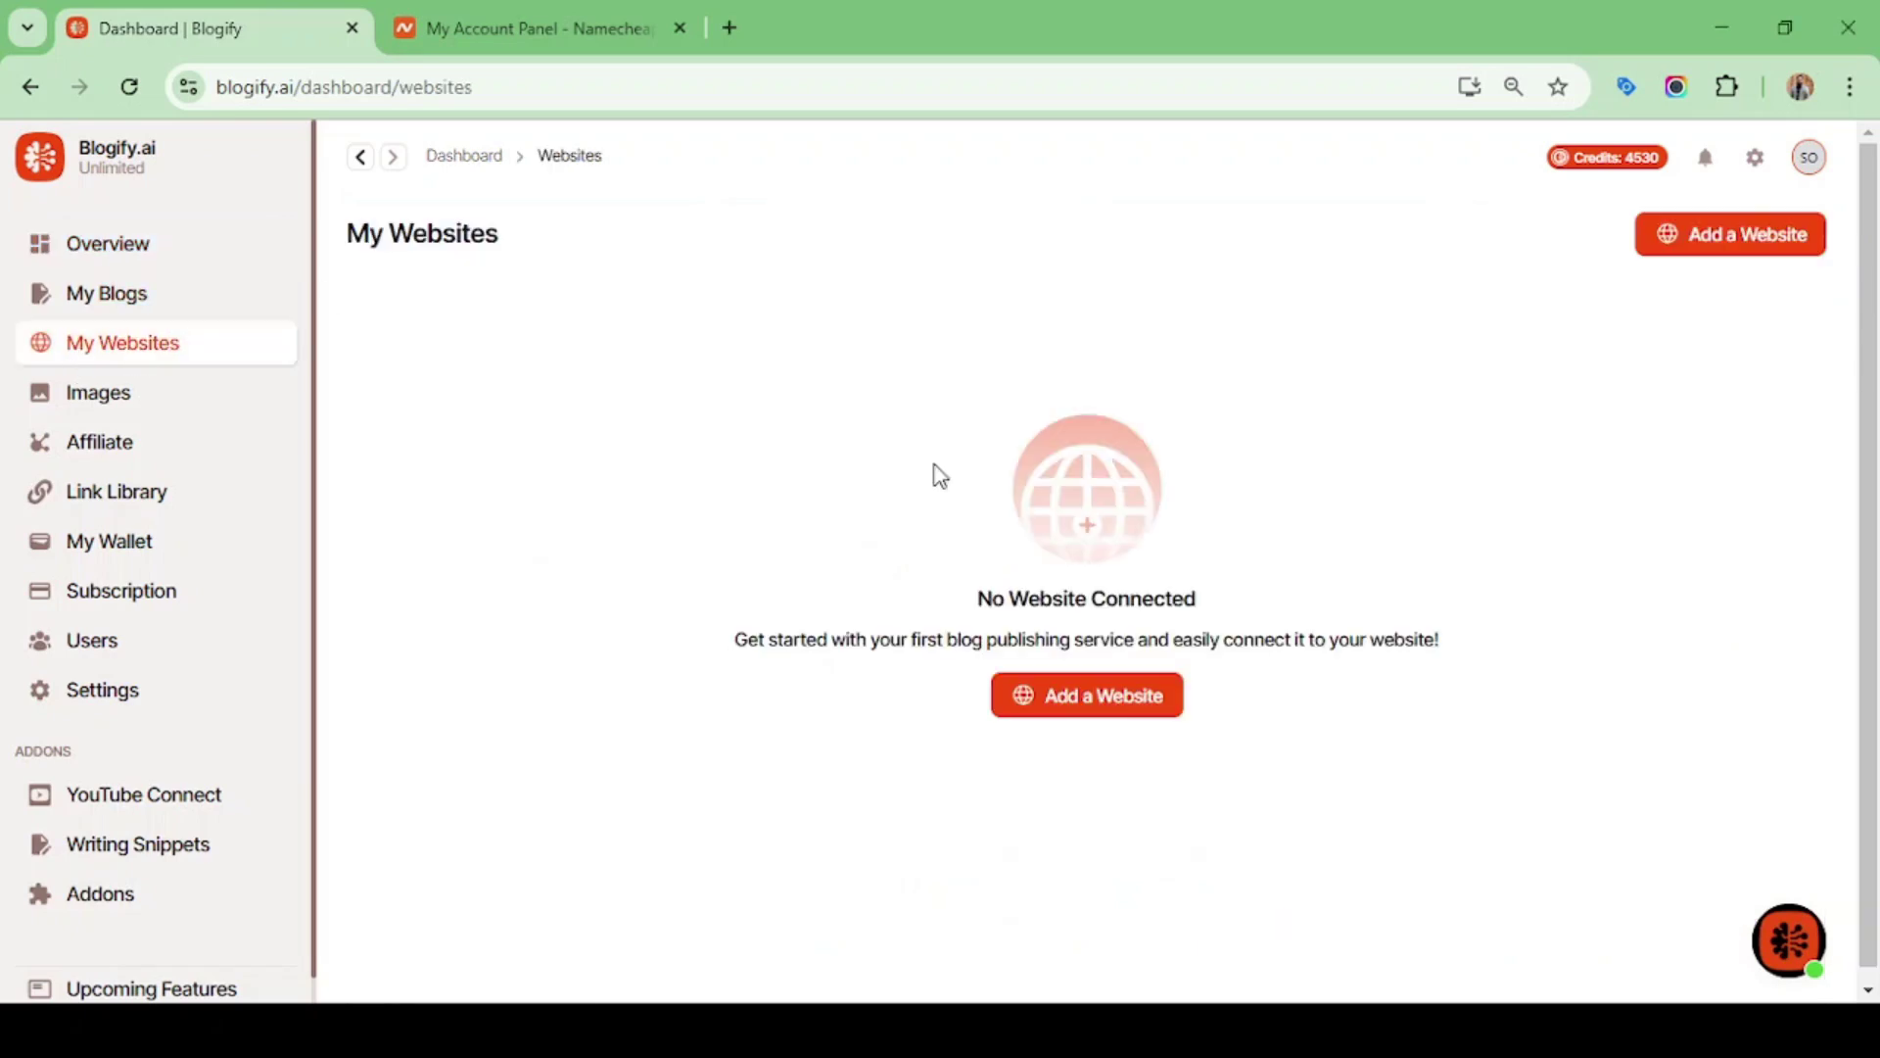
Add a website named 'kiddify bd' with domain kiddifybd.com and show its A-record DNS info.
left_click(1062, 702)
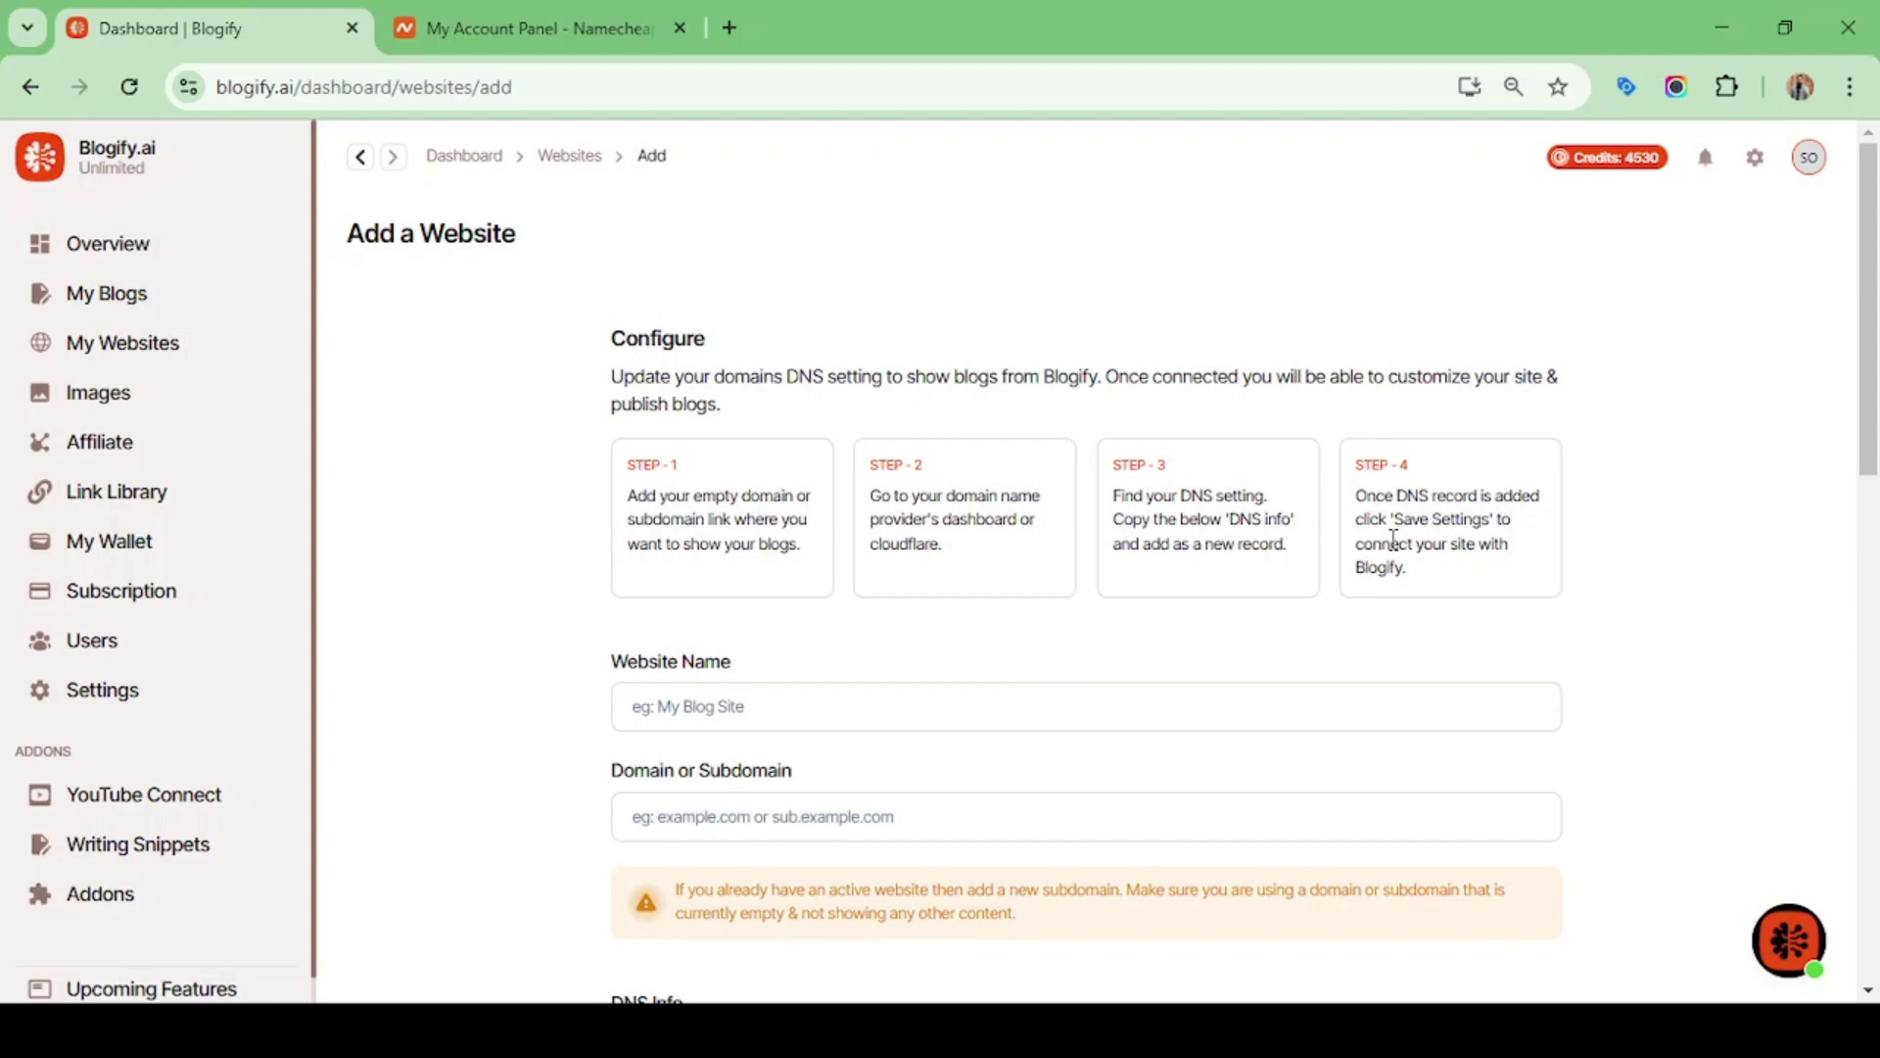
scroll(1394, 540, "down", 3)
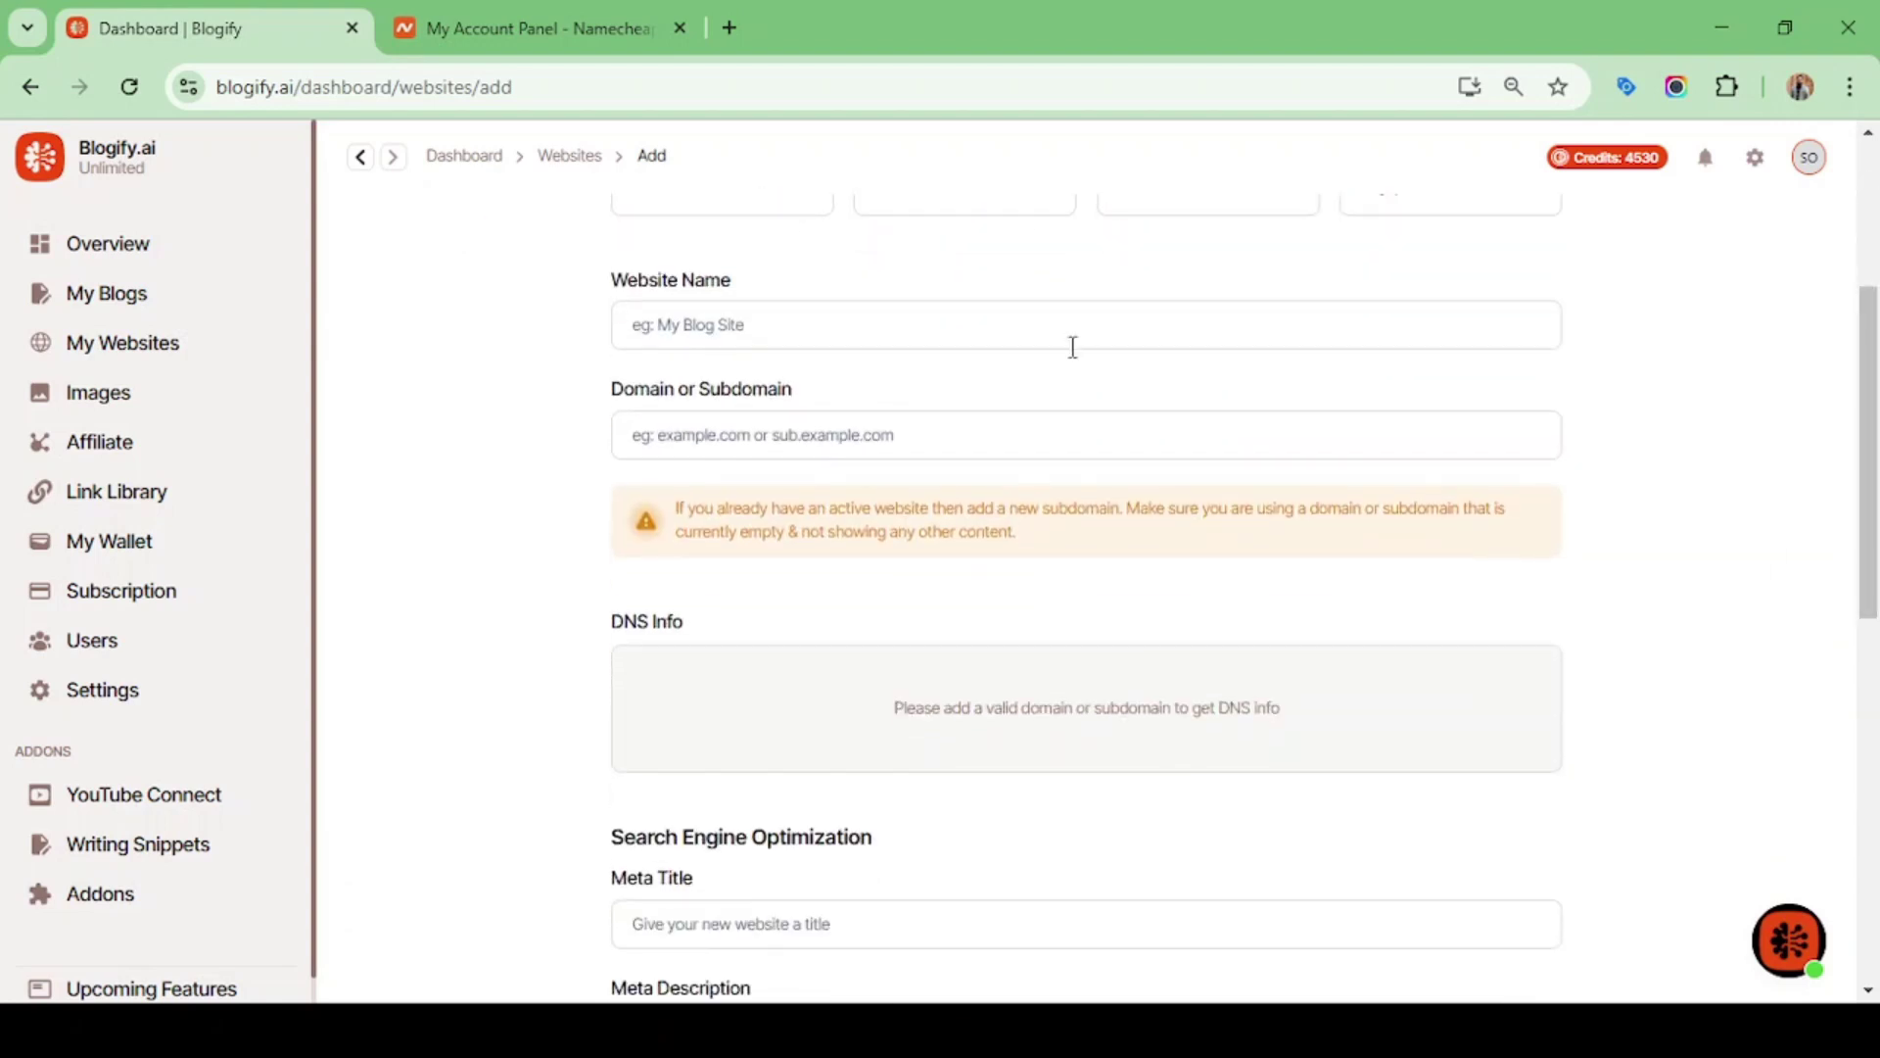
left_click(1031, 337)
type("kiddify bd")
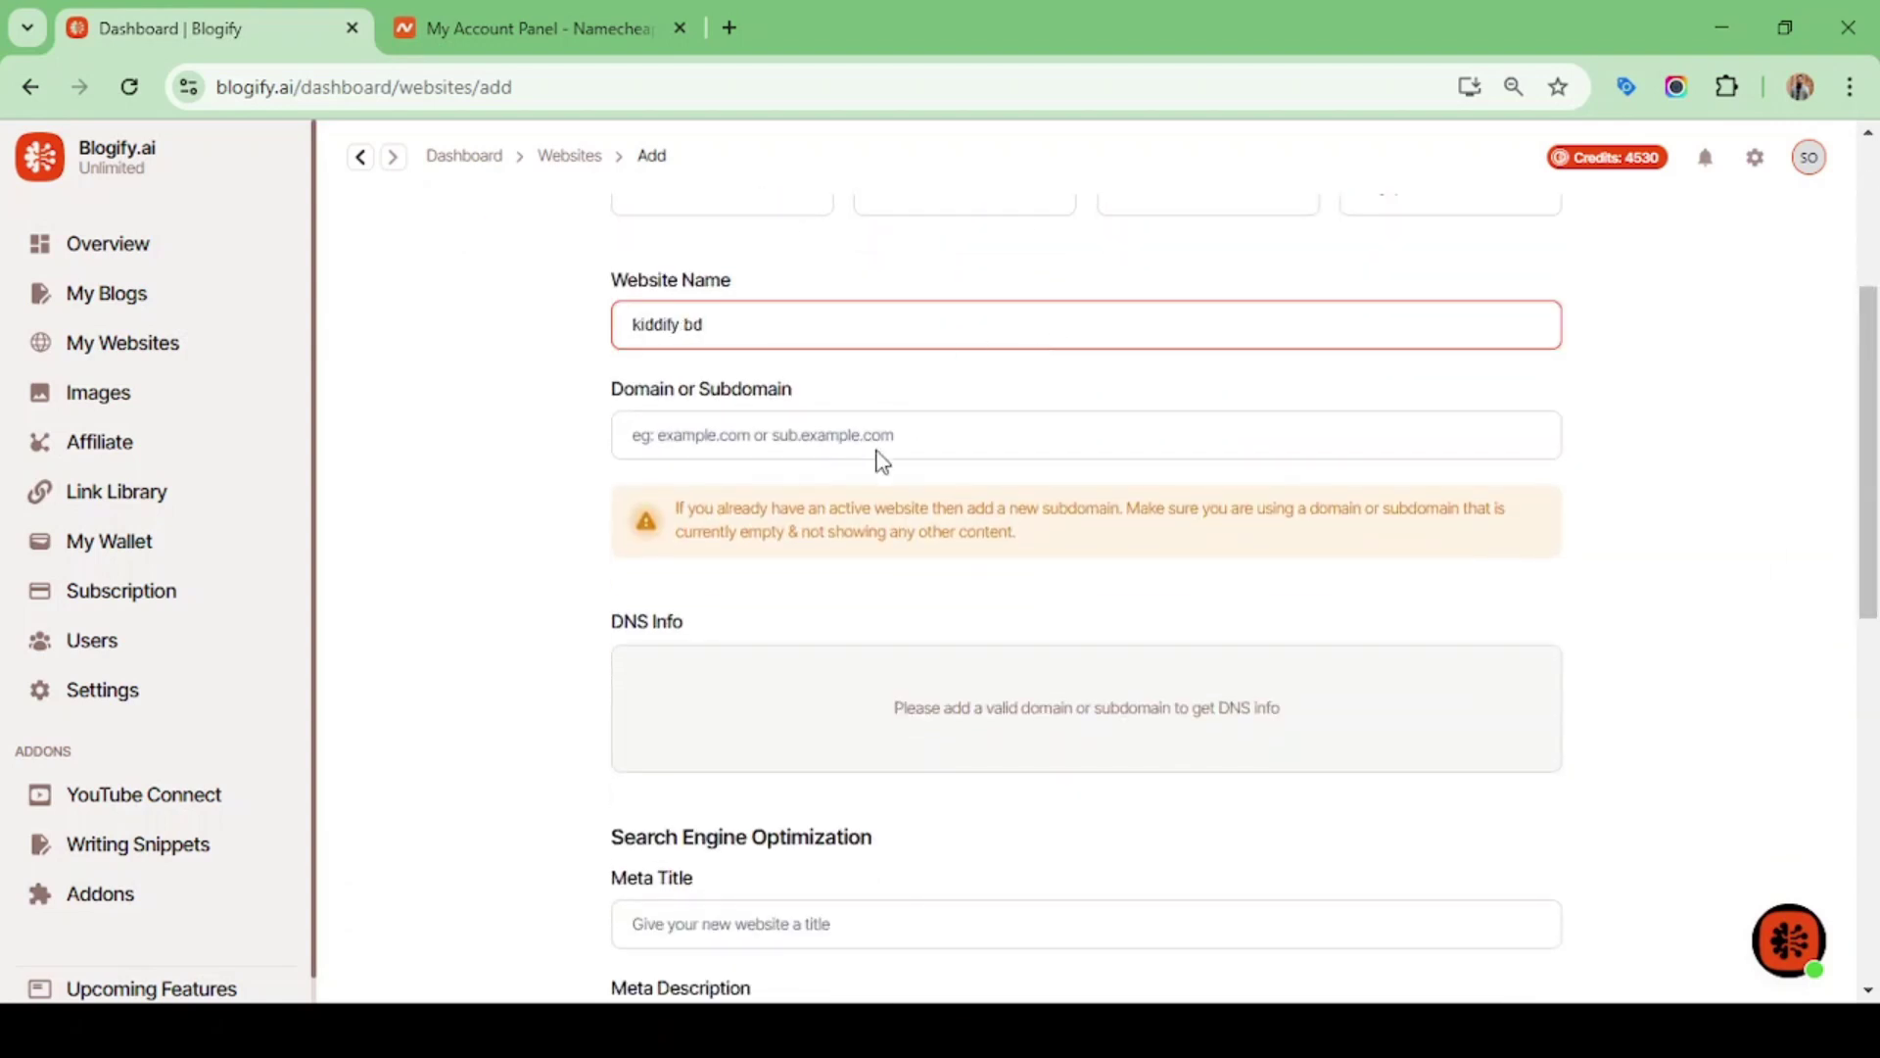
left_click(799, 452)
type("kiddifybd.com")
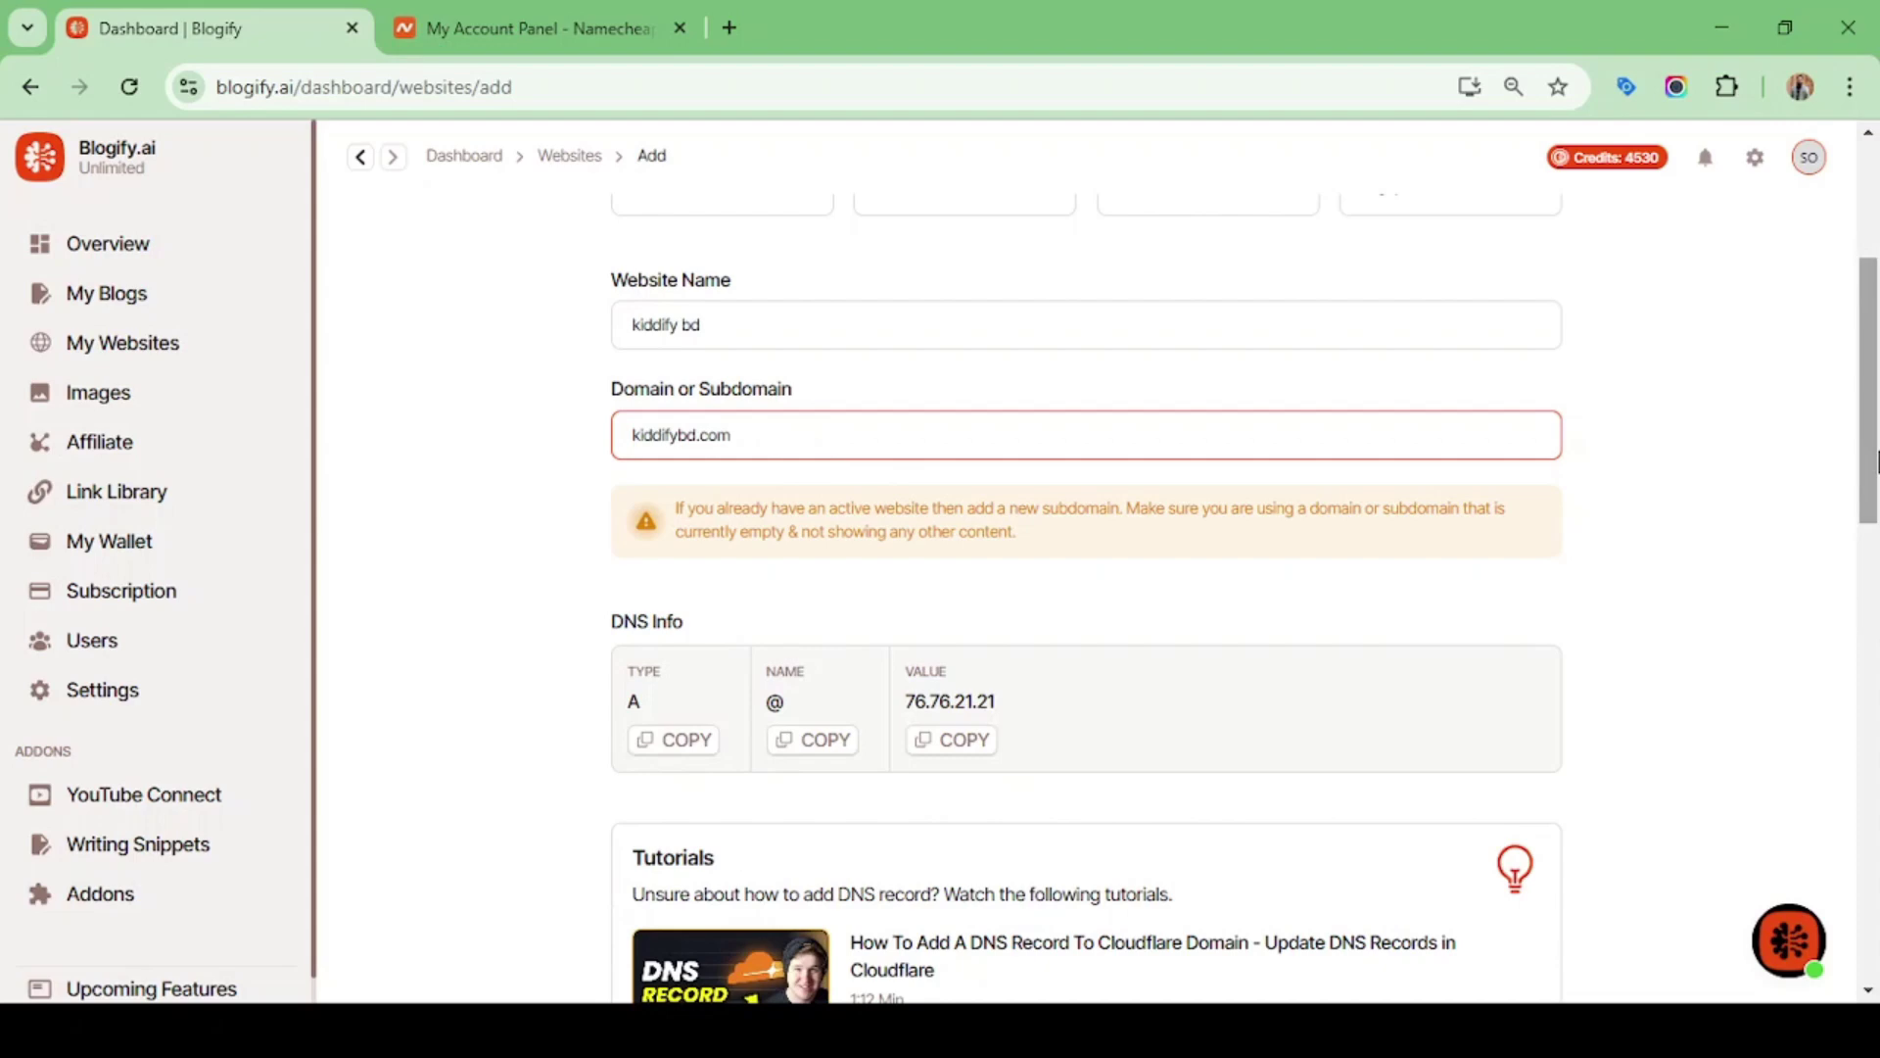
scroll(1028, 753, "down", 3)
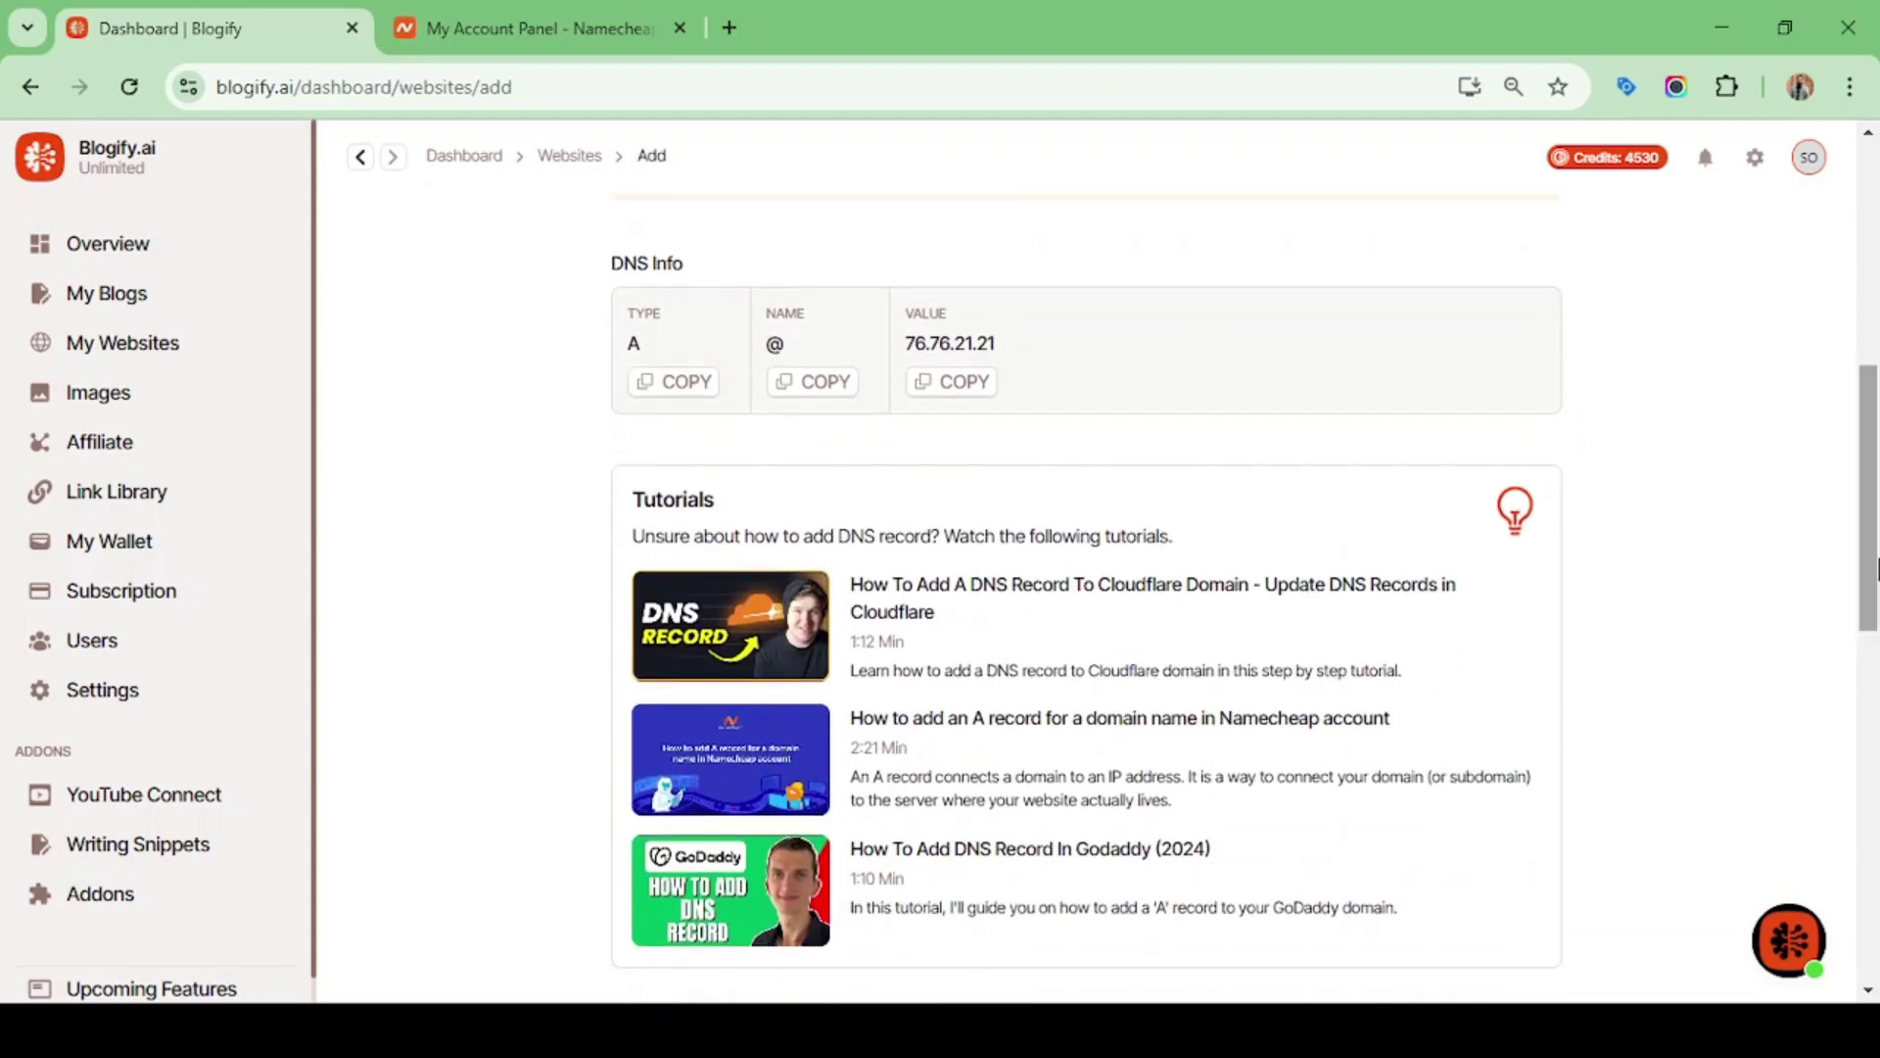
In Namecheap, start a new A record in kiddifybd.com's Advanced DNS.
left_click(522, 27)
scroll(1029, 588, "down", 4)
left_click(1675, 272)
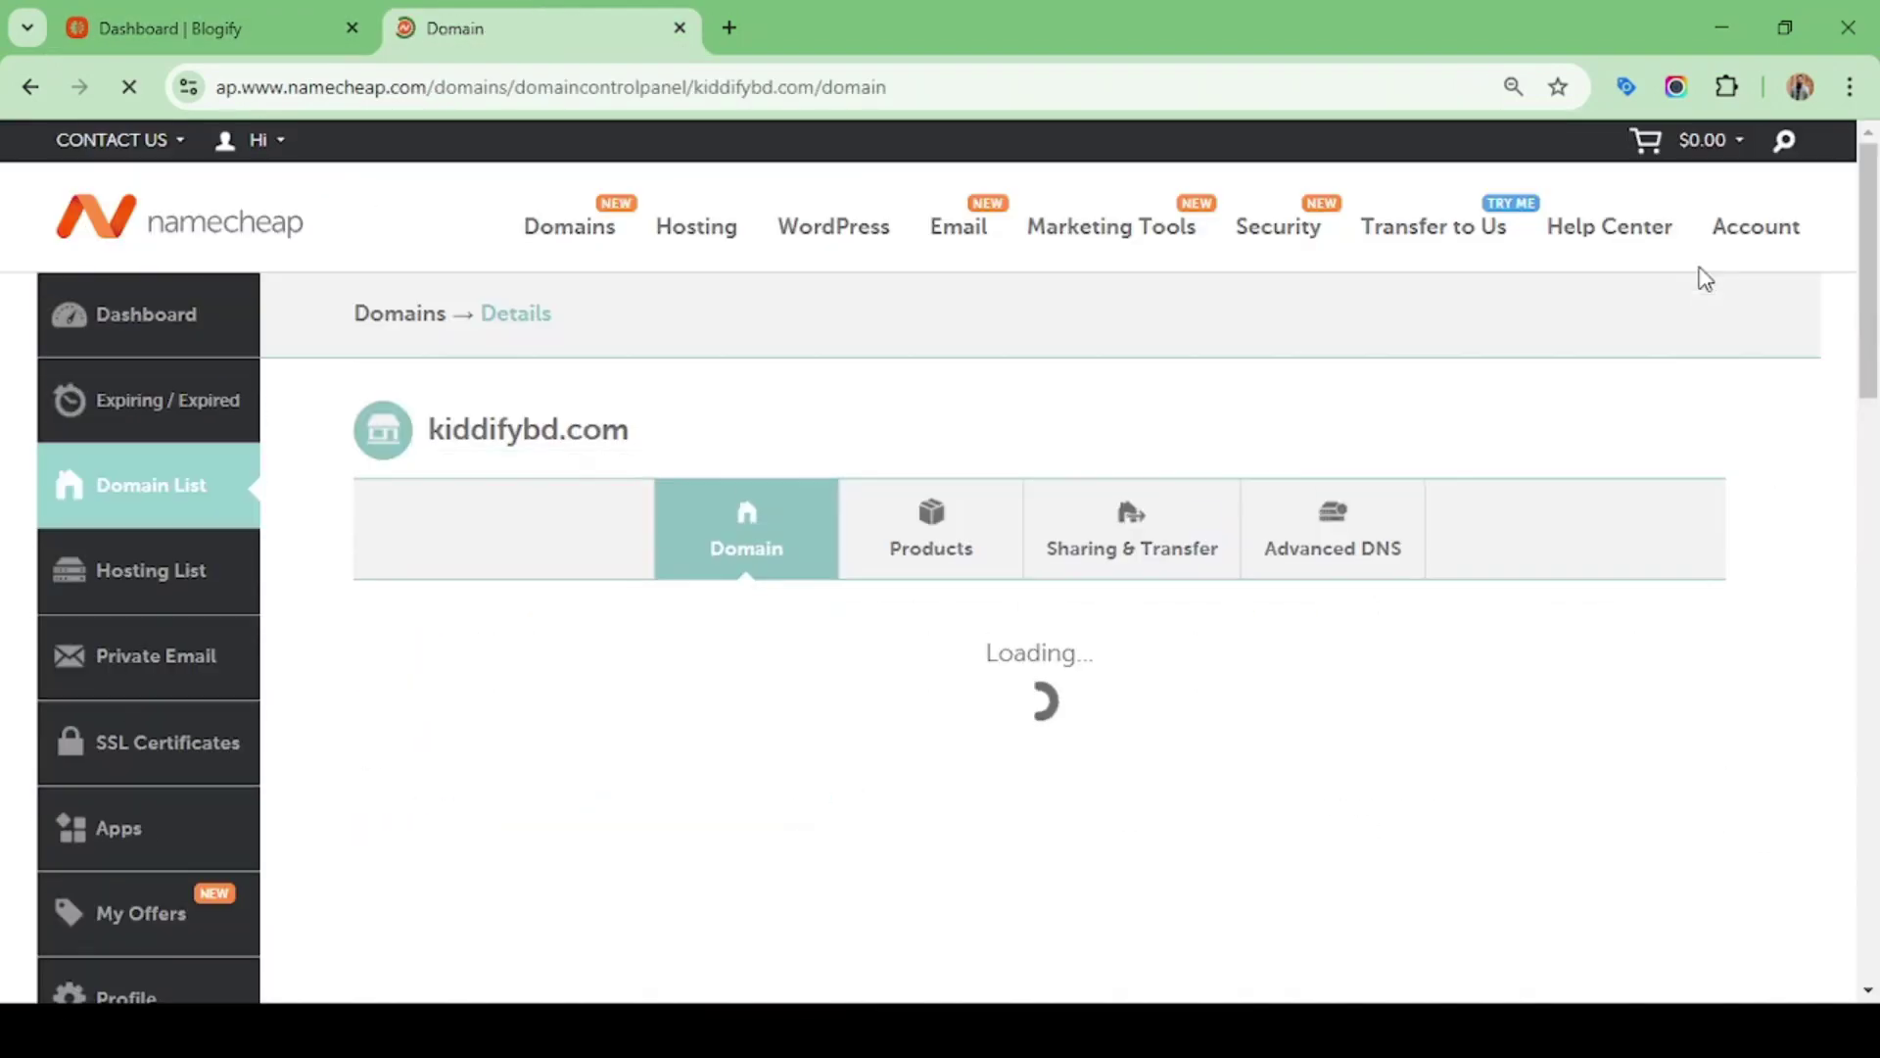
scroll(1259, 440, "down", 2)
left_click(1260, 188)
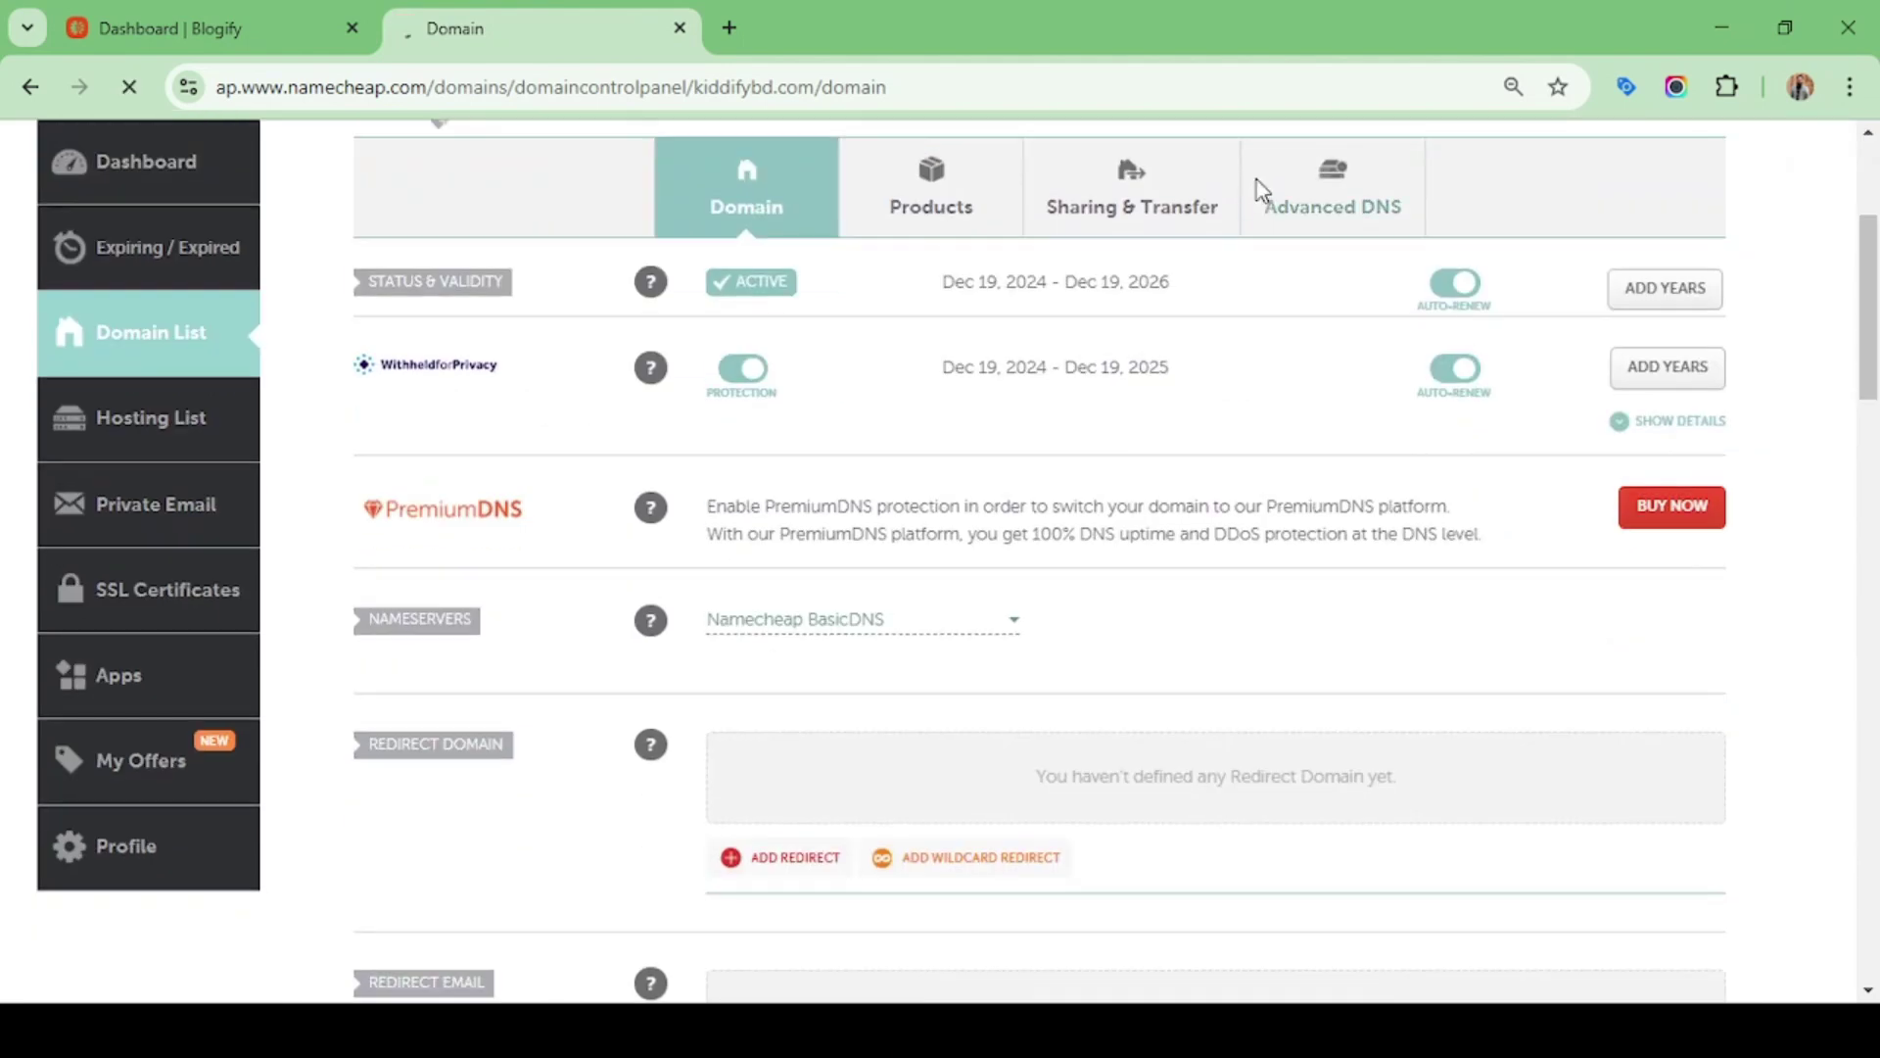
scroll(940, 587, "down", 4)
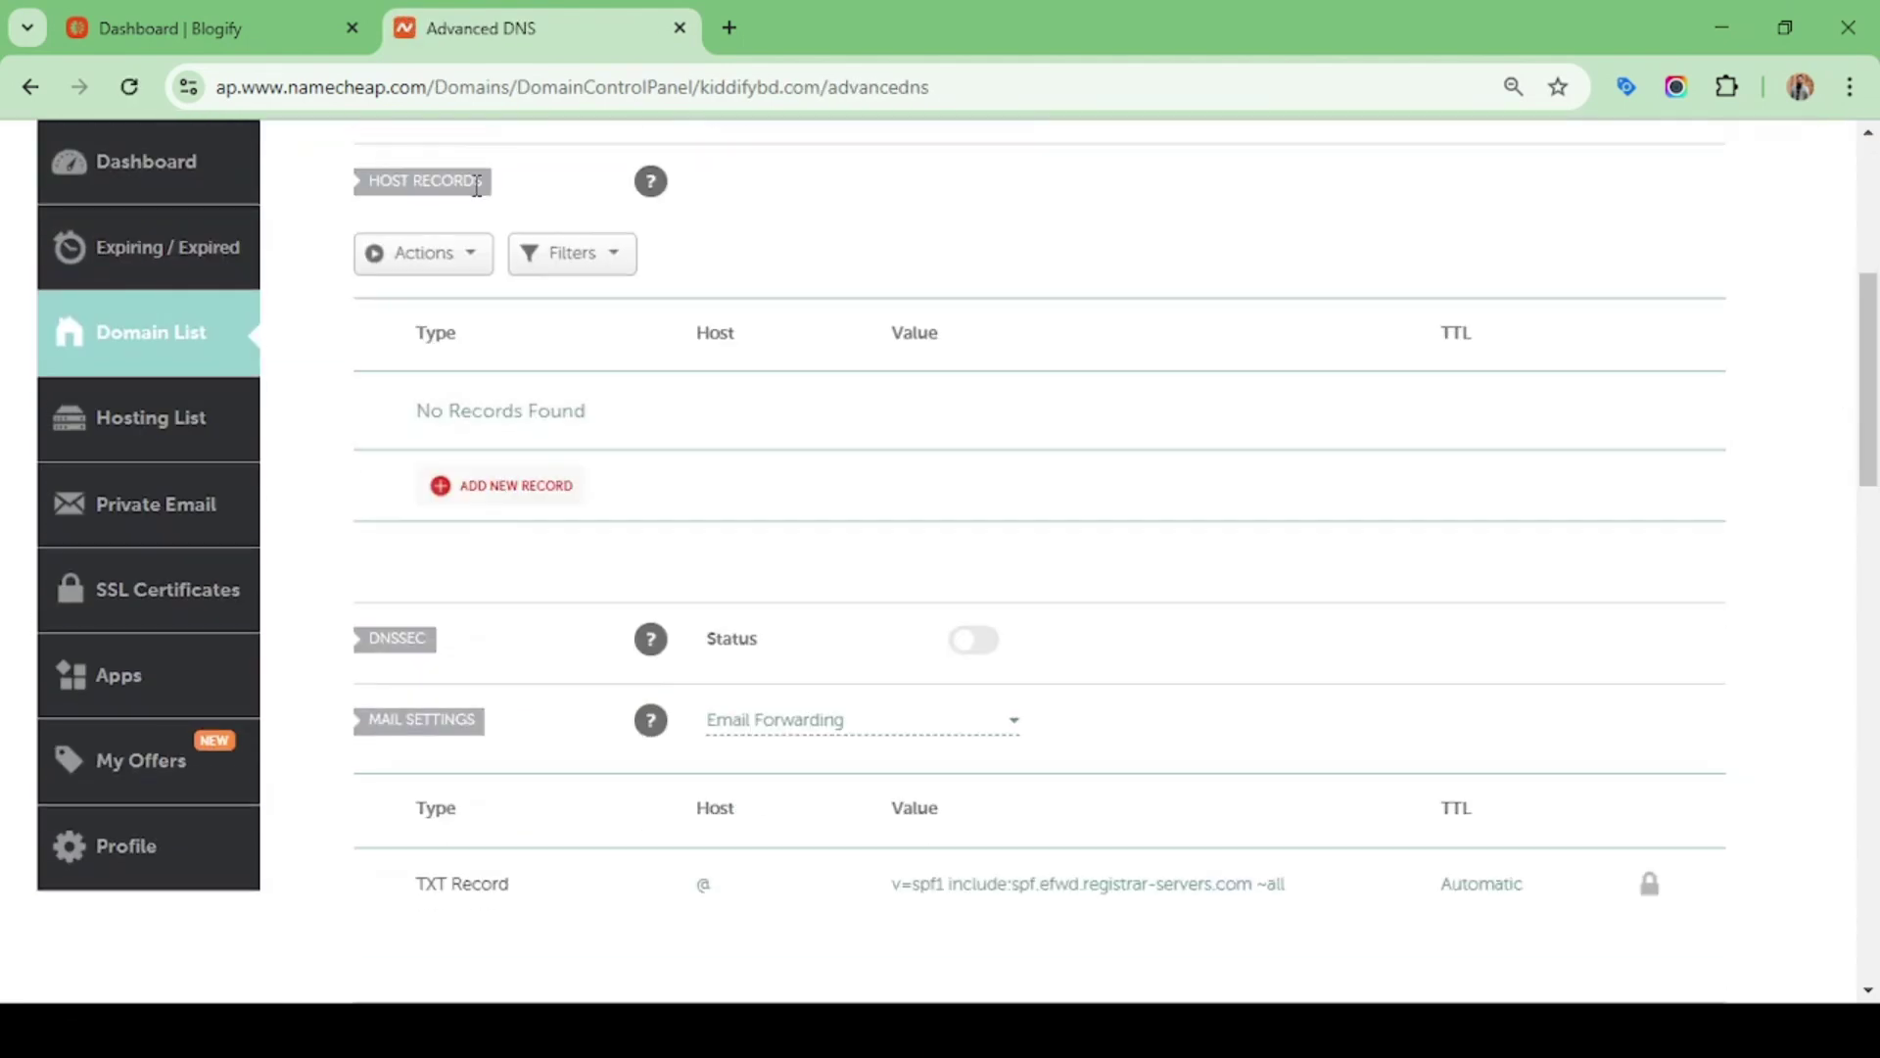
left_click(471, 489)
left_click(688, 439)
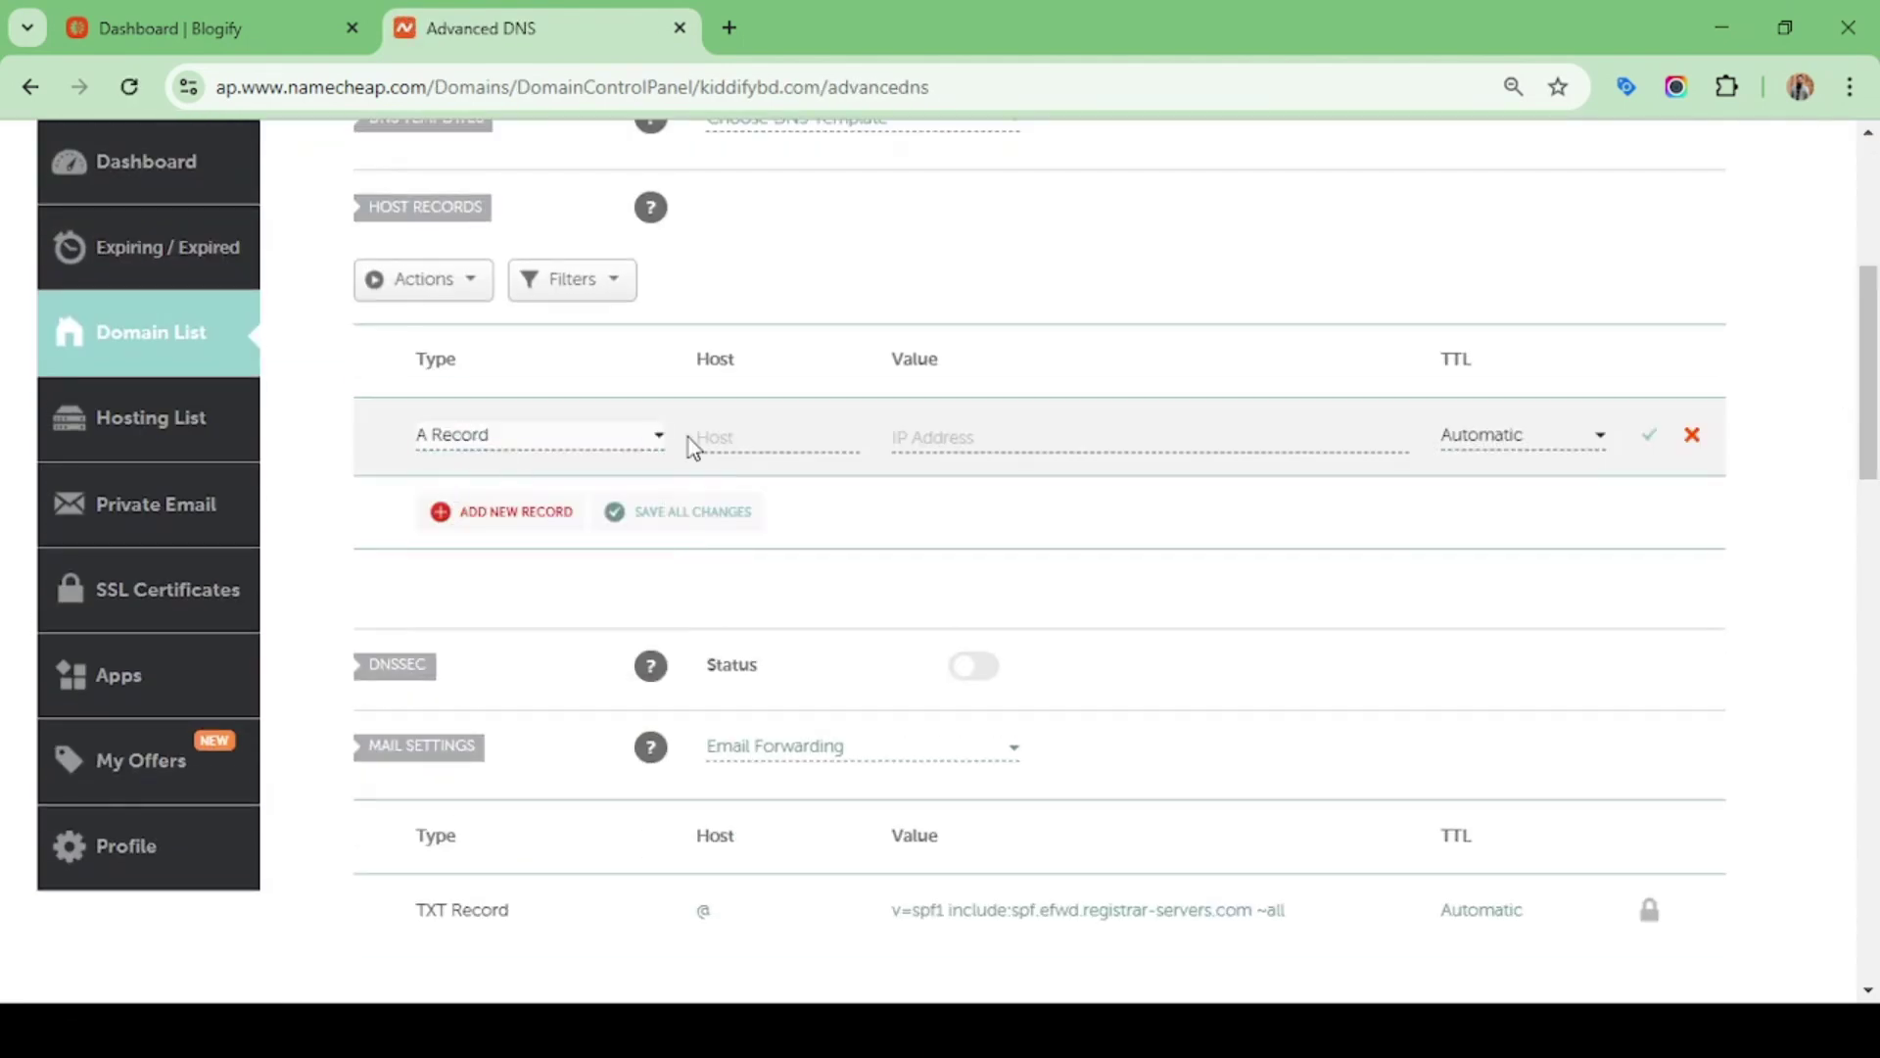
Fill the A record with host @ and value 76.76.21.21 from Blogify, and save it.
left_click(177, 28)
left_click(811, 385)
left_click(529, 29)
left_click(774, 439)
left_click(178, 29)
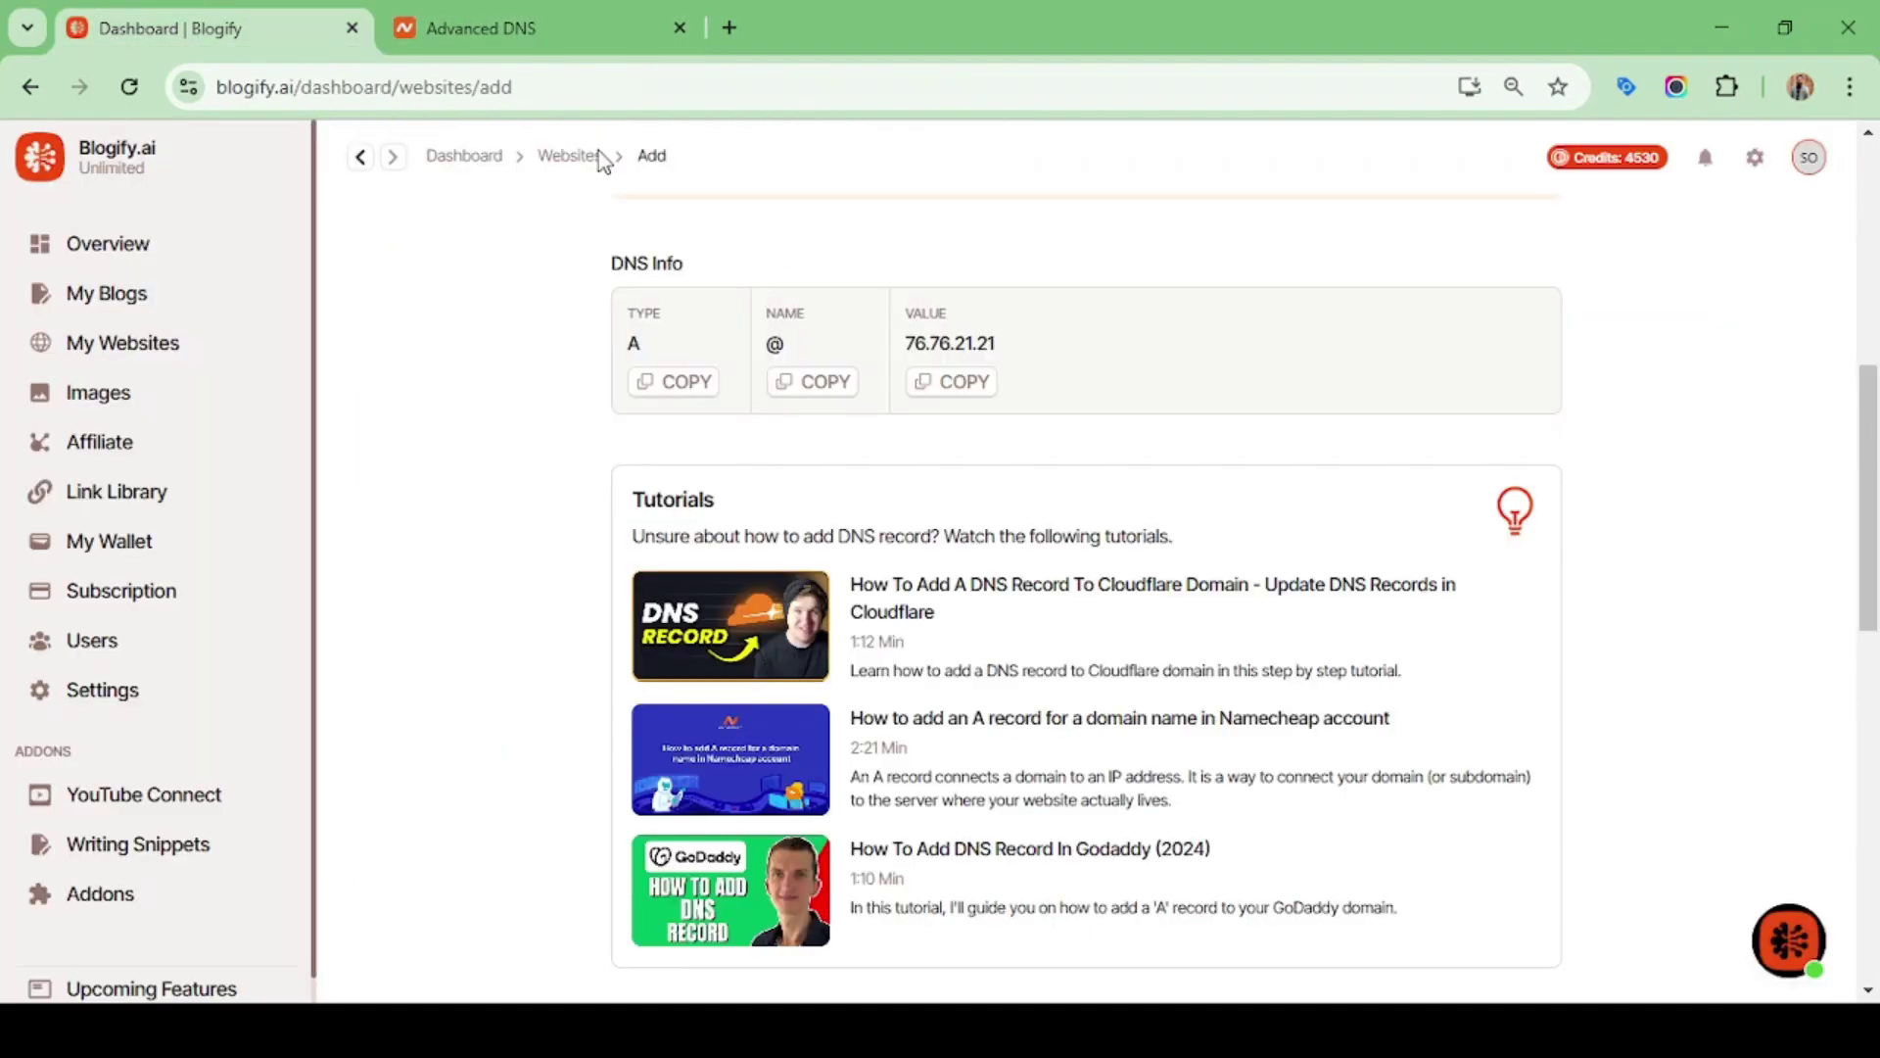
left_click(514, 27)
left_click(1036, 435)
key("ctrl+v")
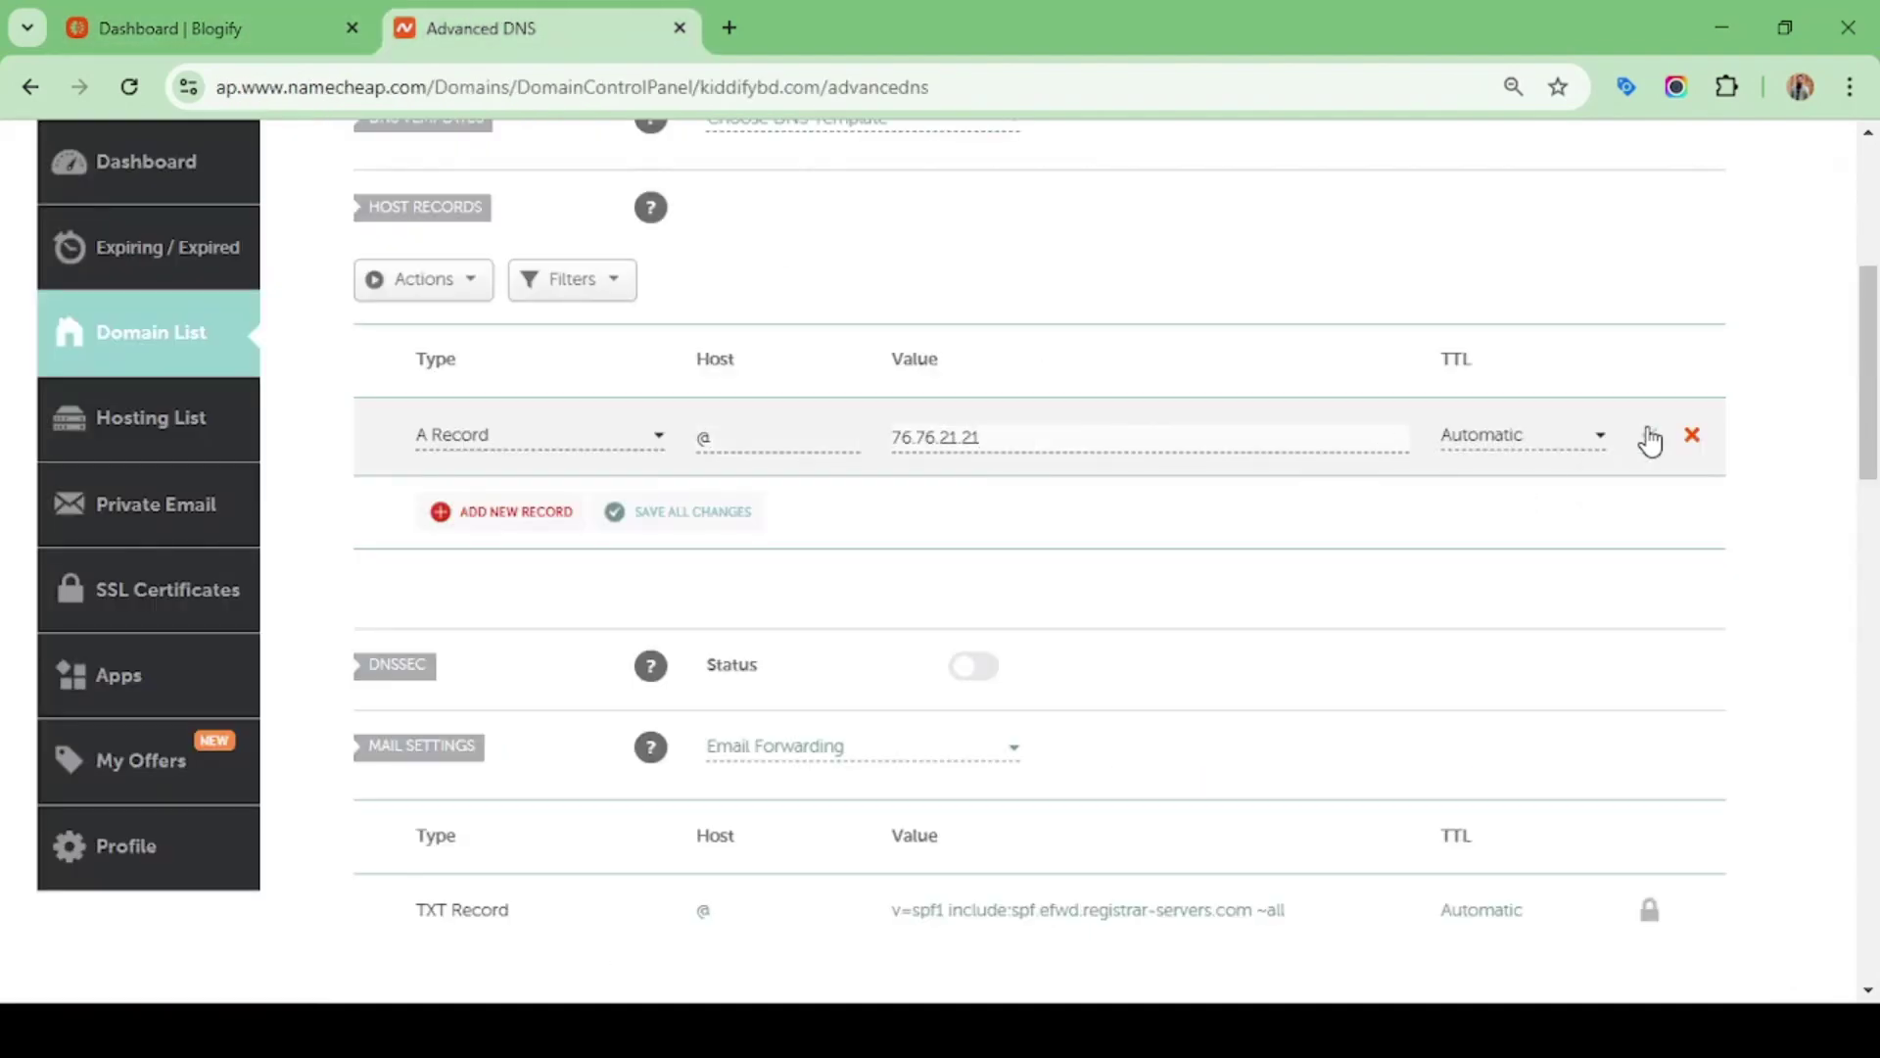
left_click(1651, 438)
scroll(986, 441, "up", 5)
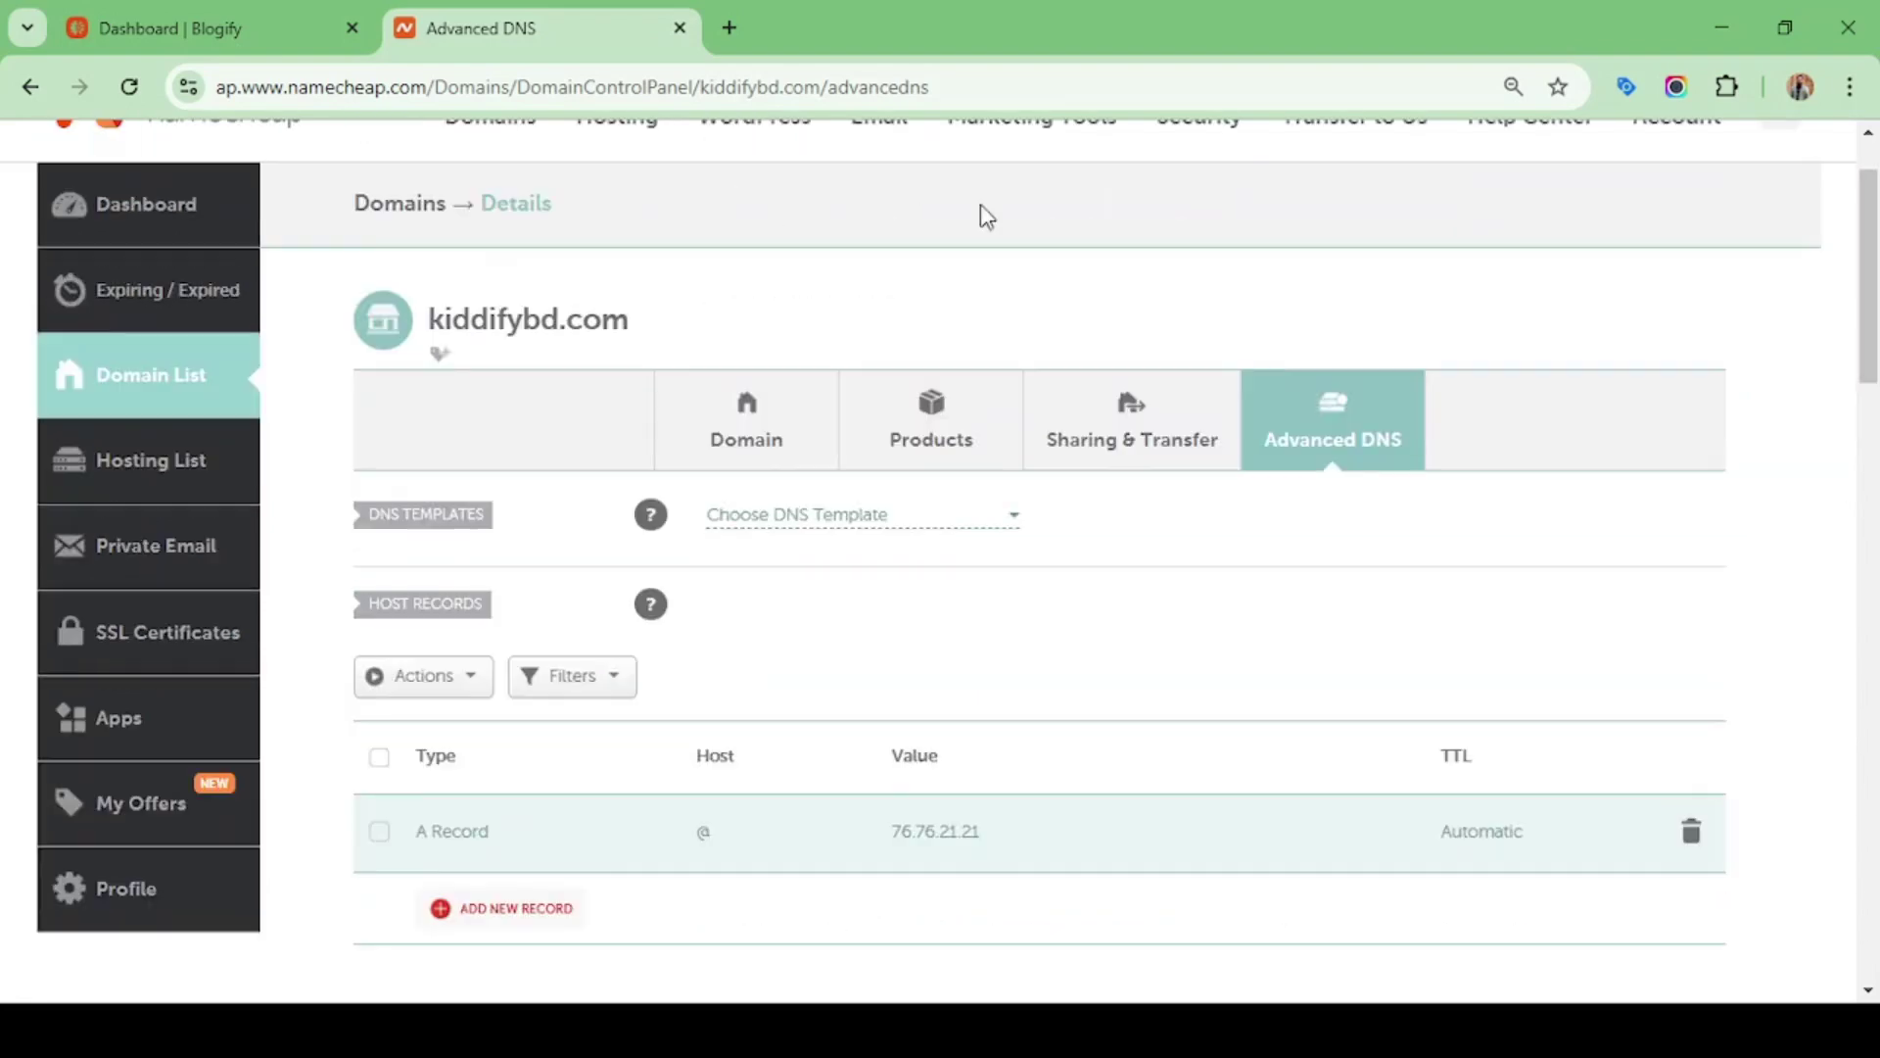
Save the kiddify bd website and open kiddifybd.com in a new tab.
left_click(176, 28)
left_click_drag(1866, 412, 1869, 734)
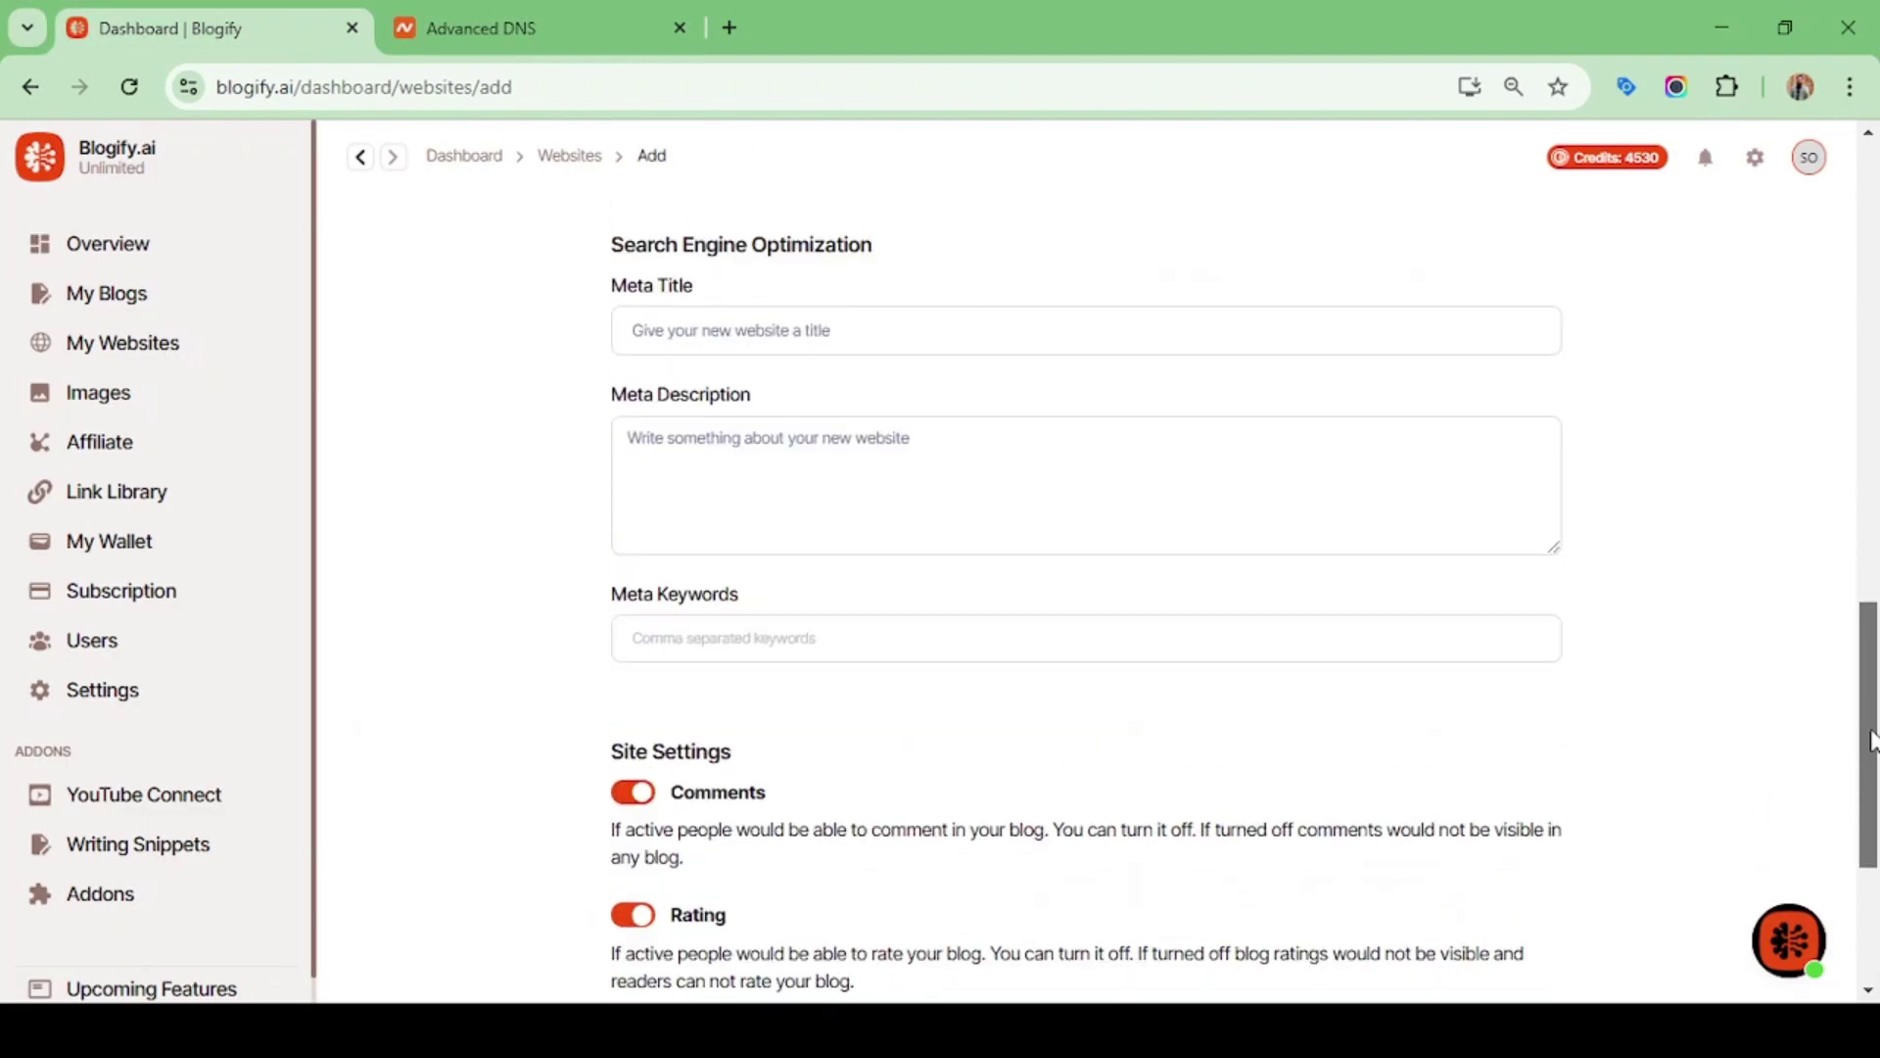
scroll(868, 569, "down", 5)
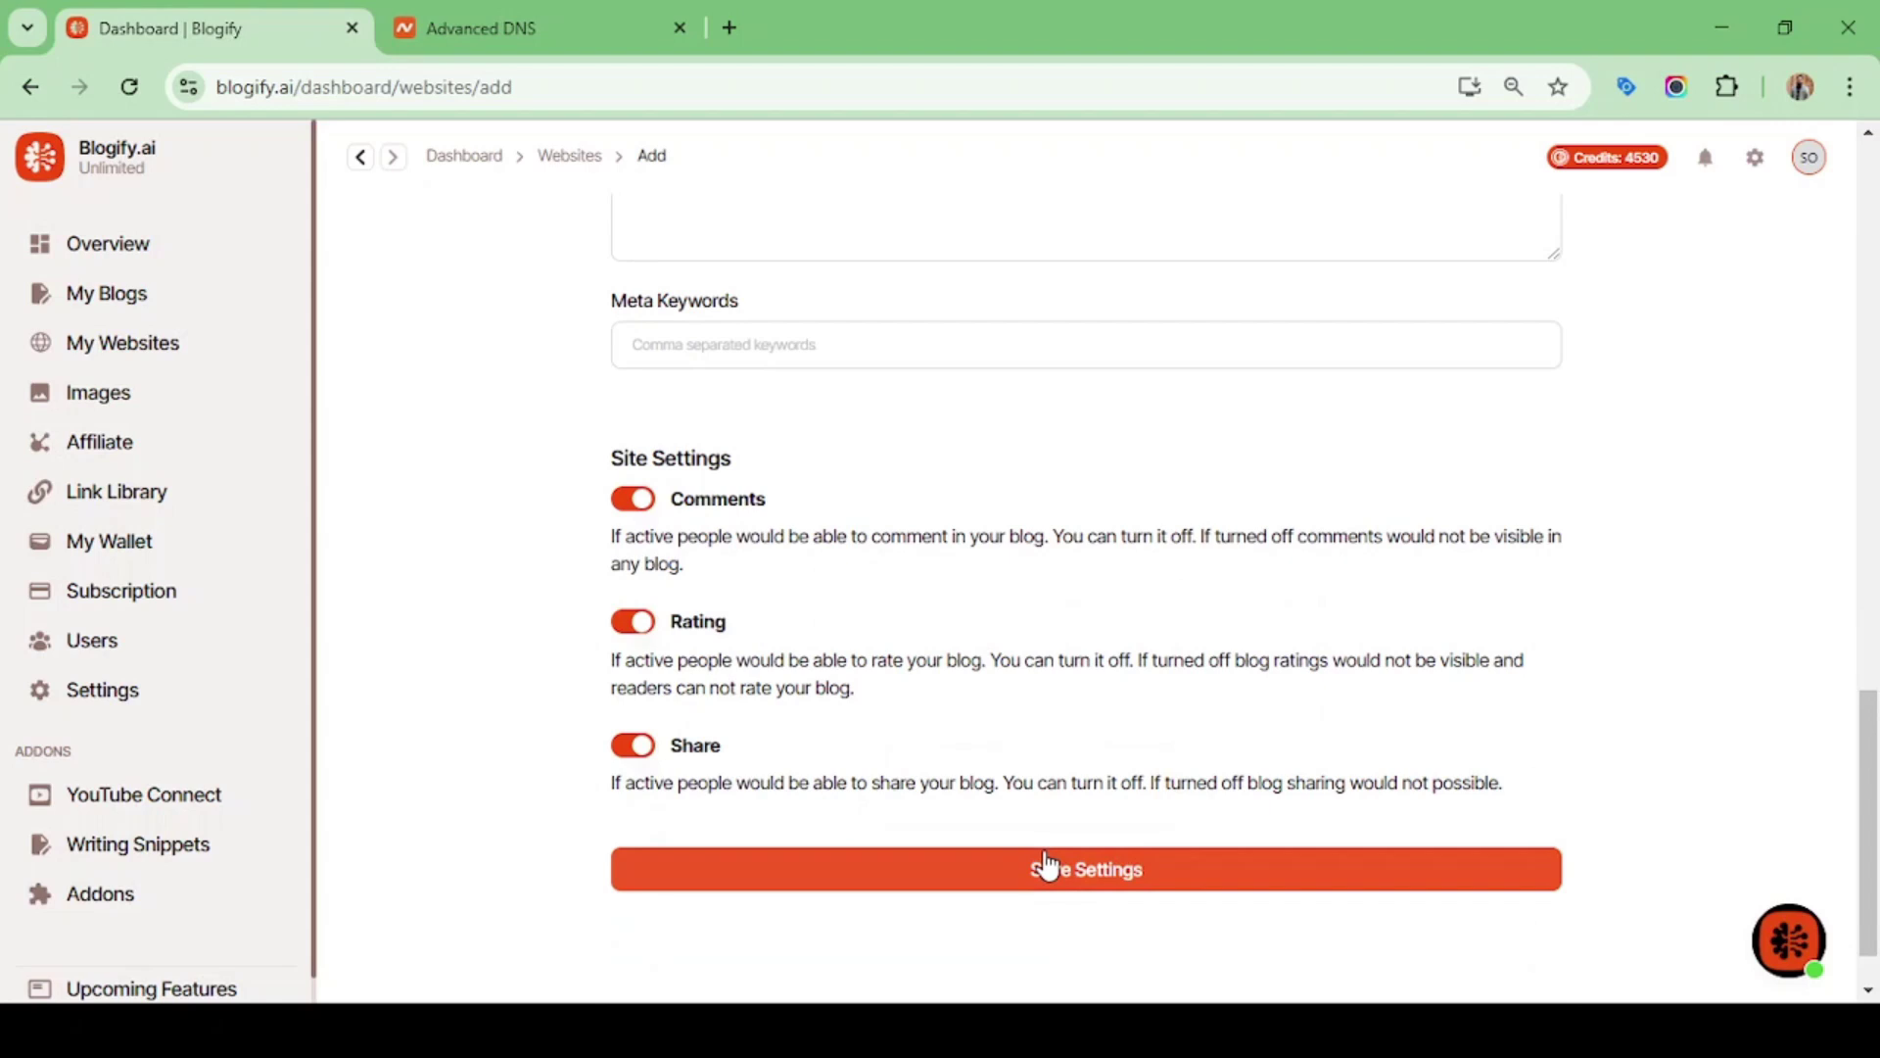
left_click(1050, 867)
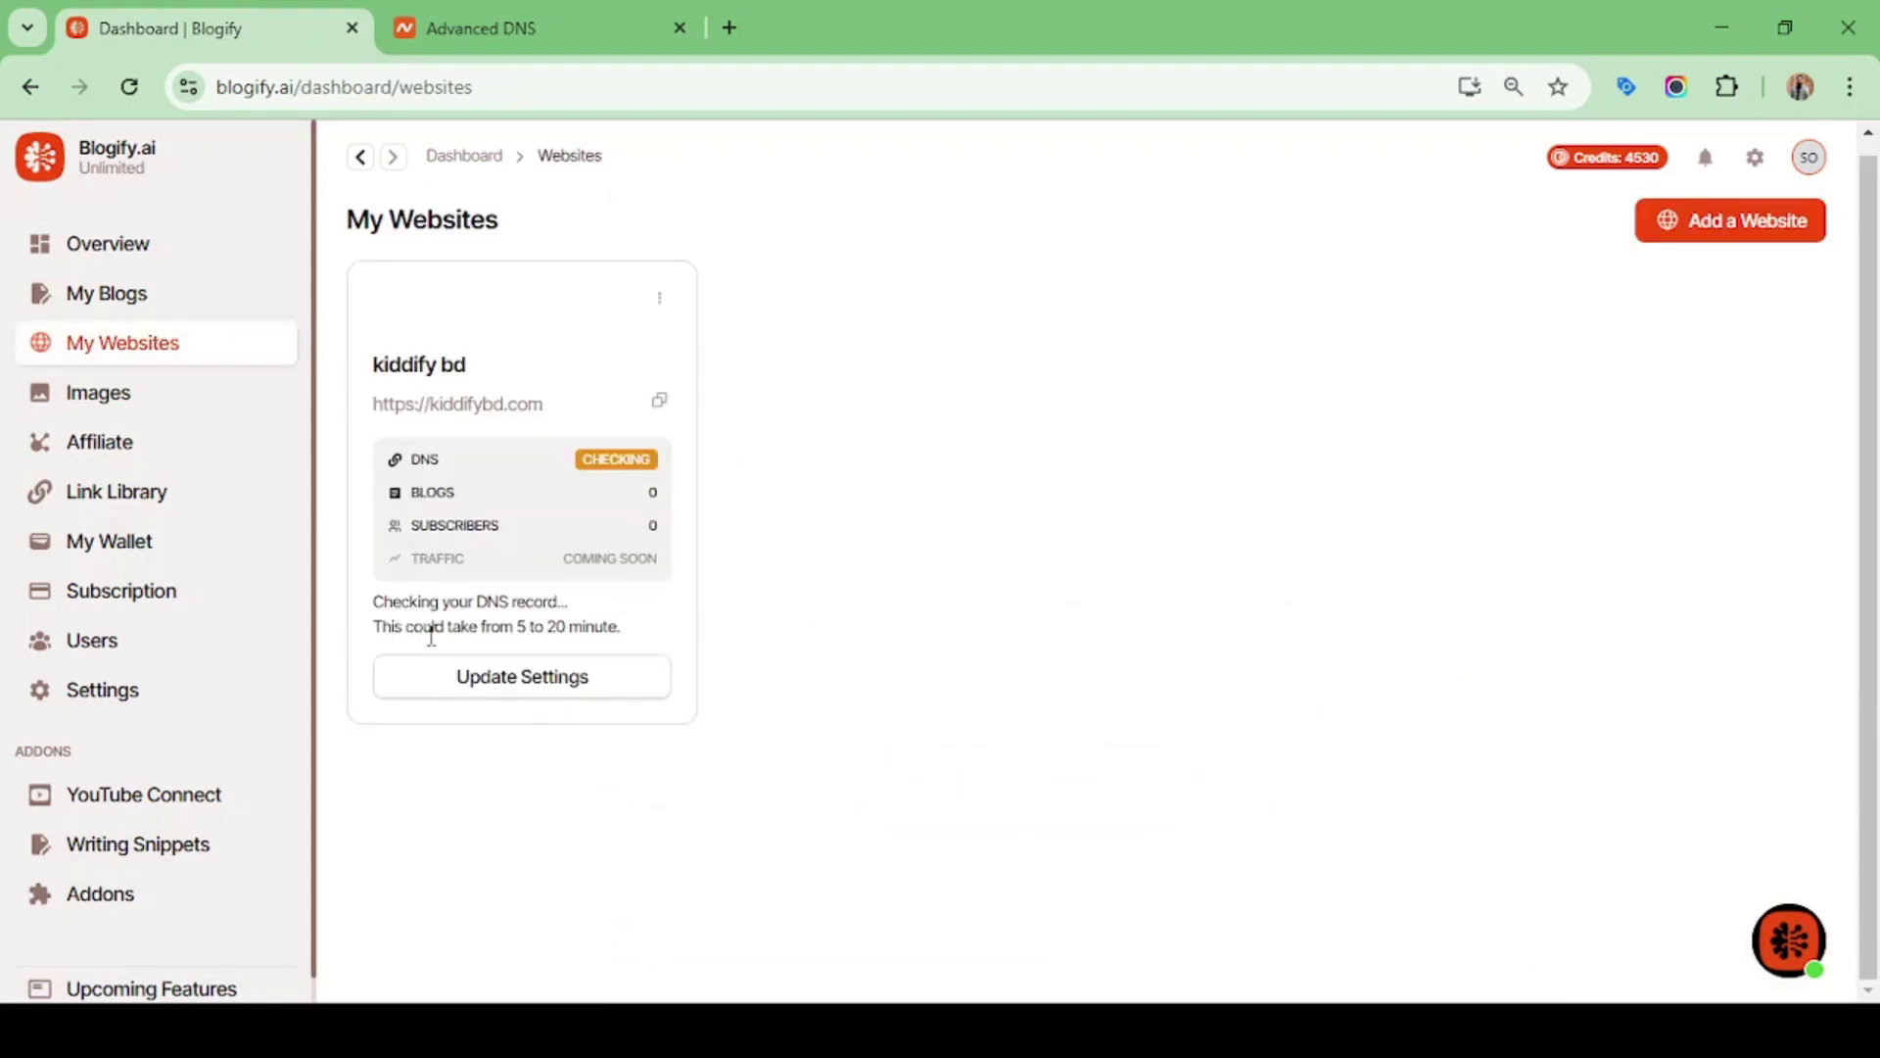
scroll(431, 635, "up", 1)
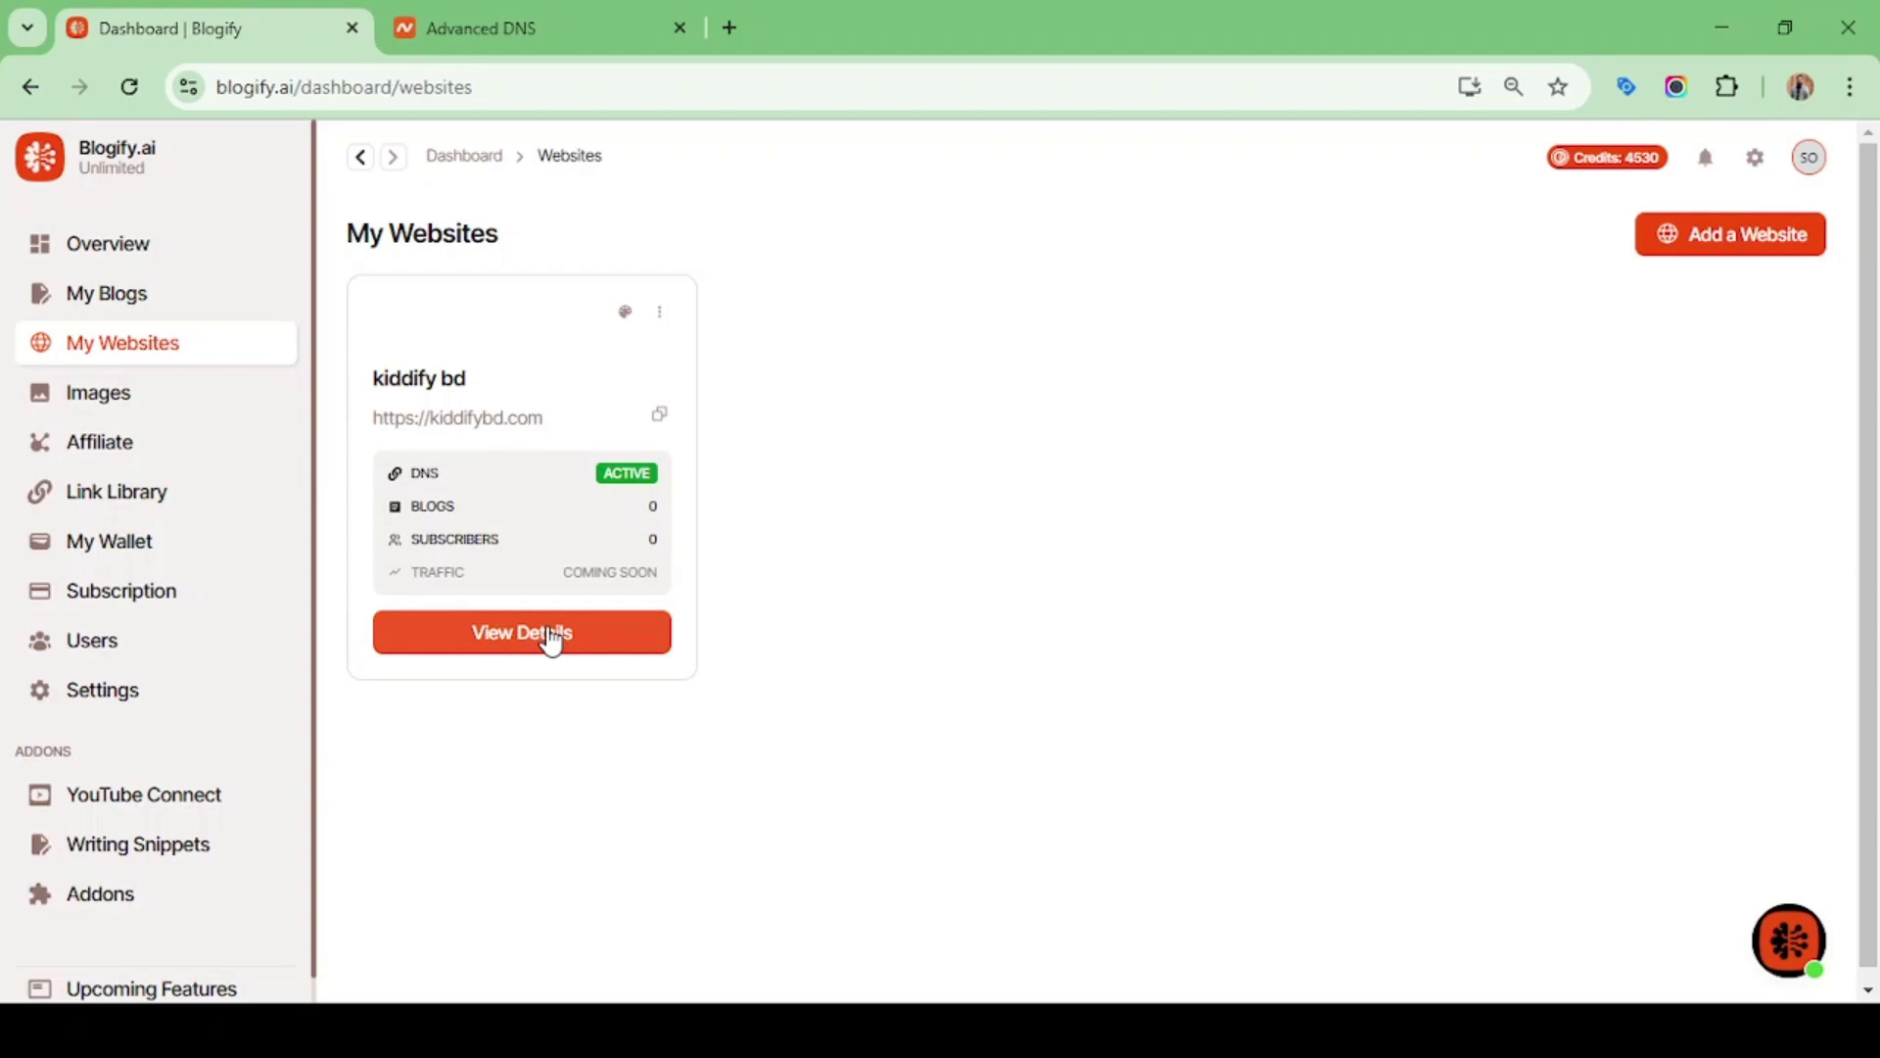
left_click(550, 638)
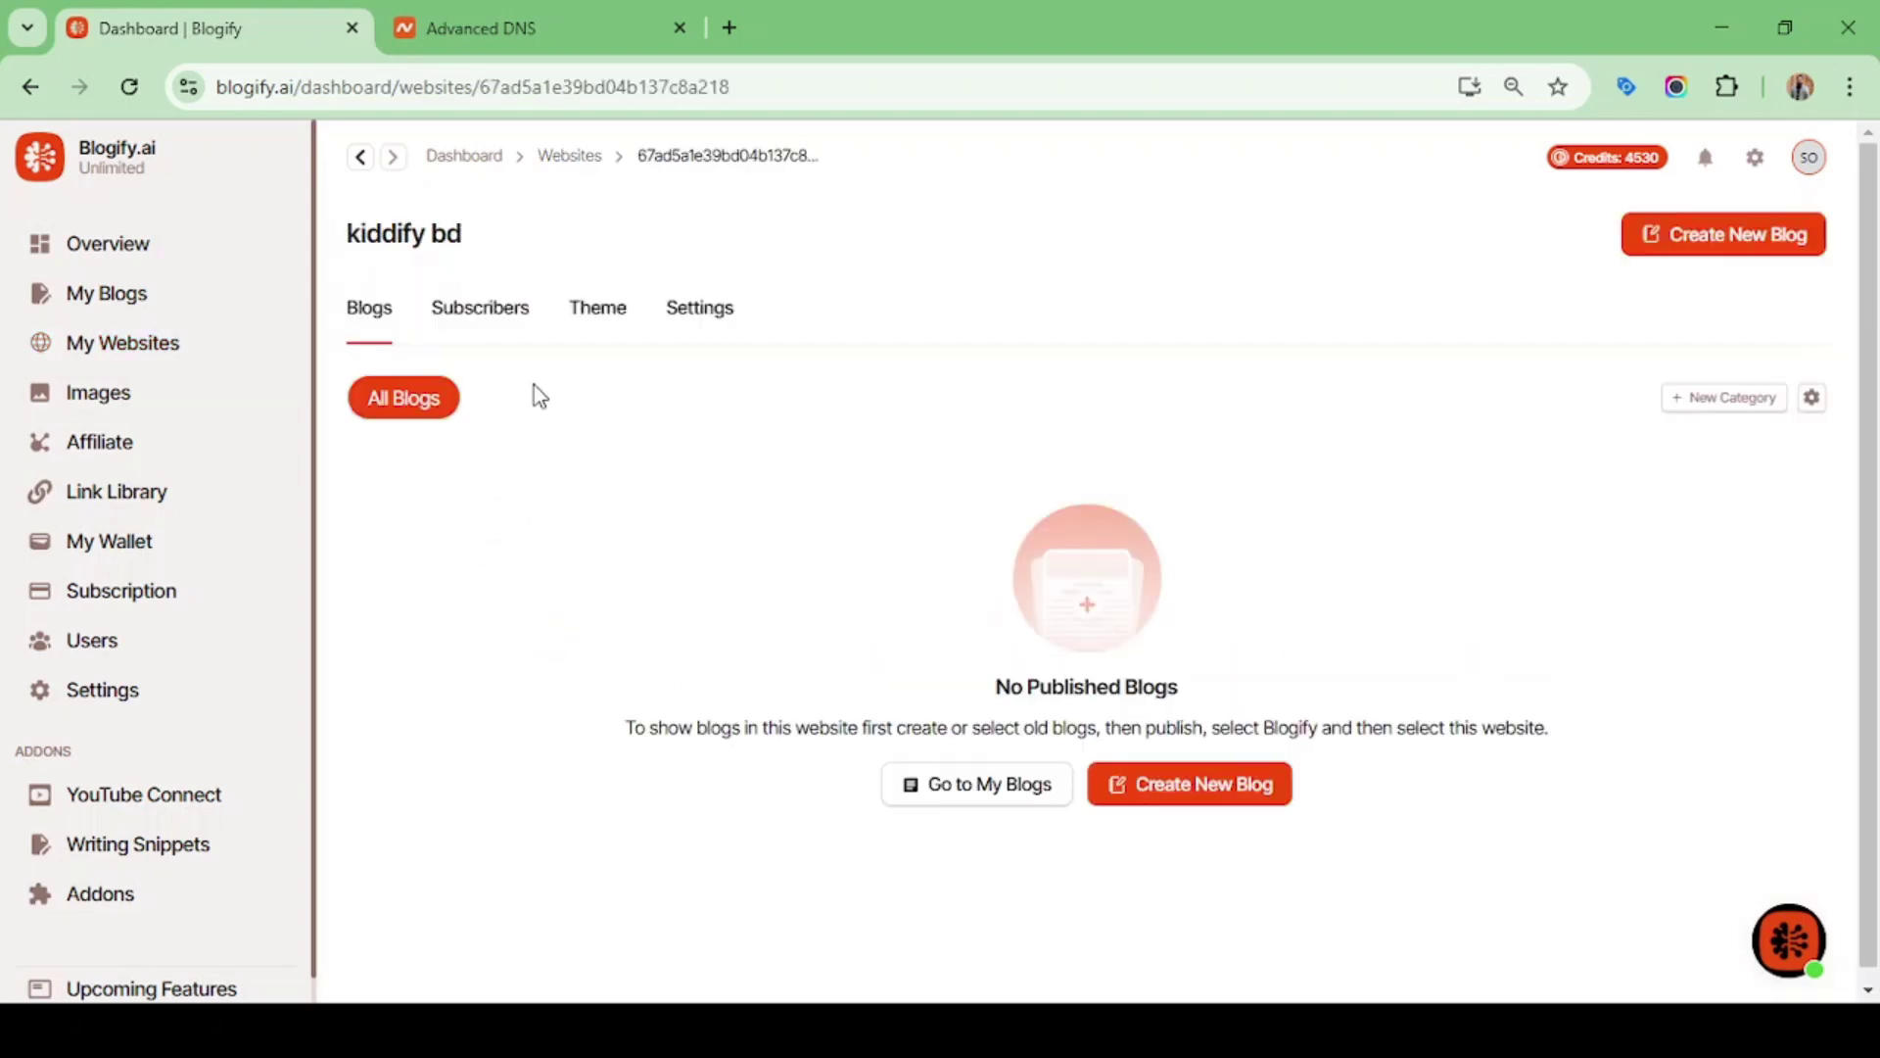
left_click(572, 166)
left_click(468, 423)
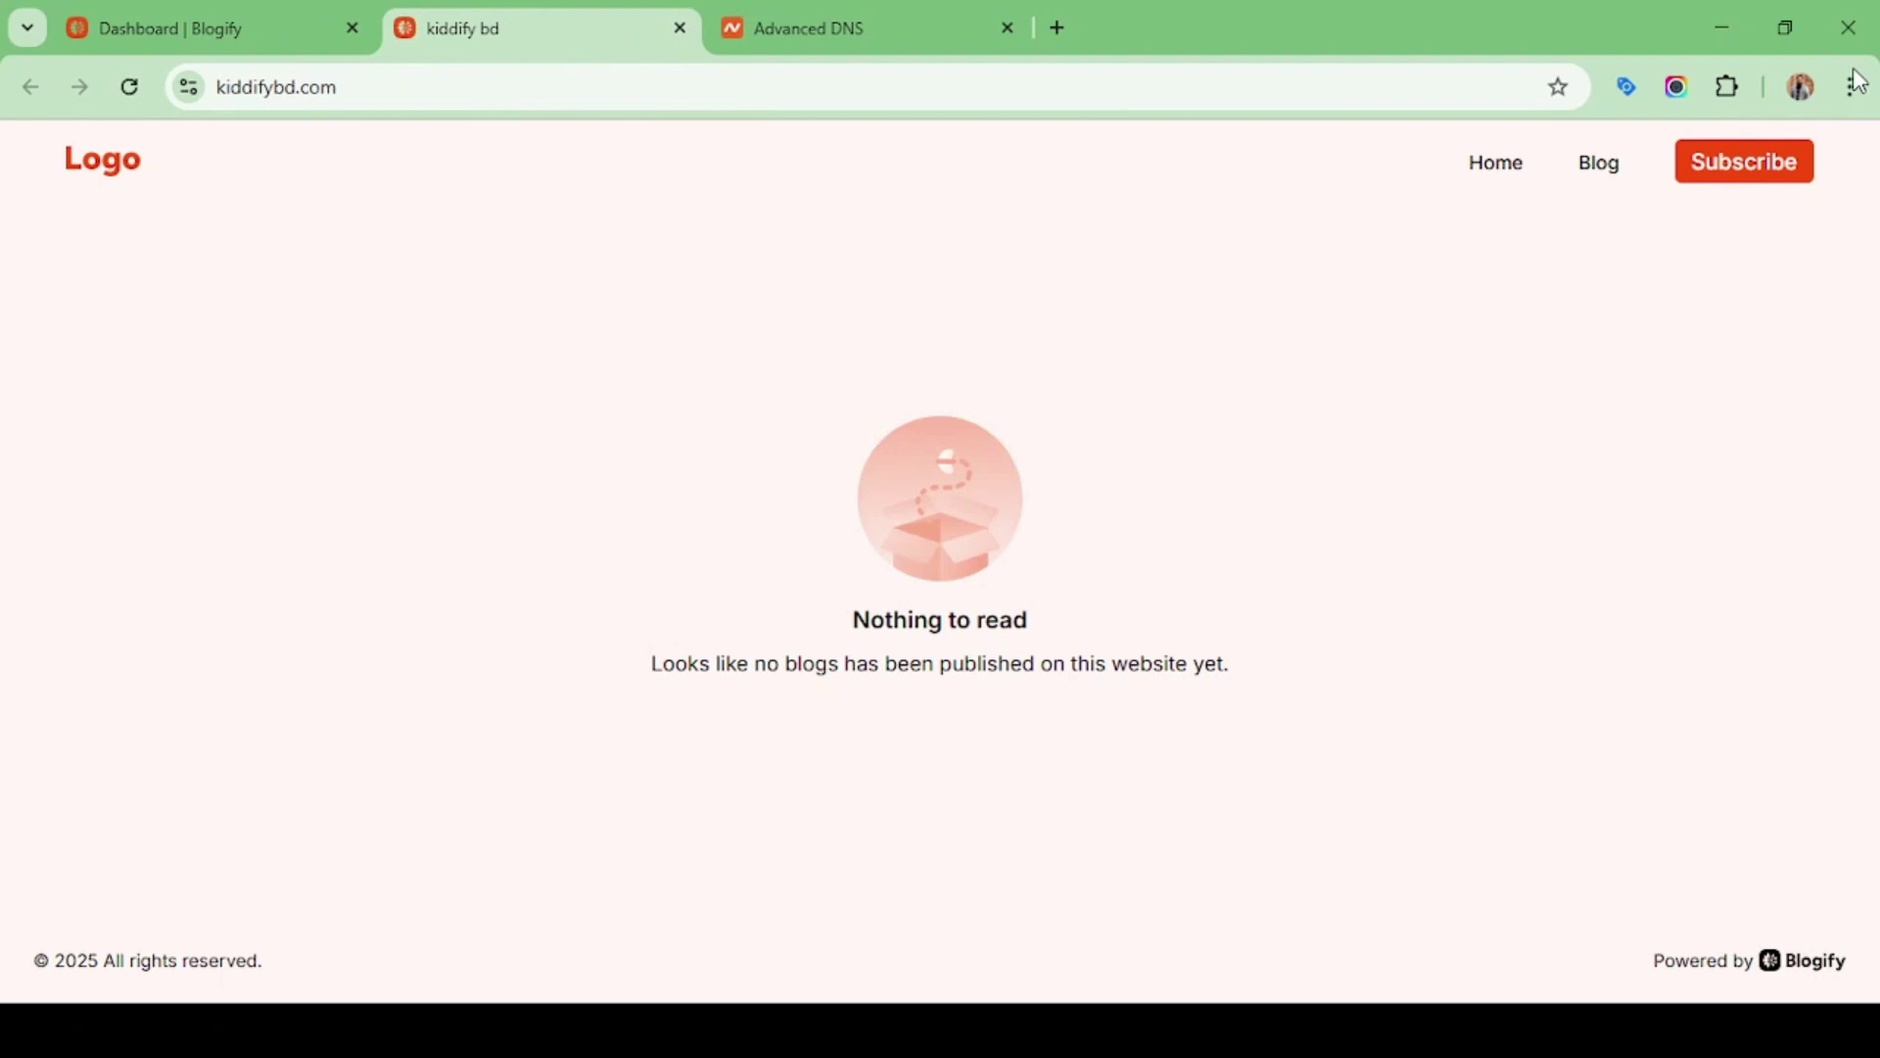
left_click(171, 27)
From the Overview, start a new blog using your own typed prompt idea.
left_click(107, 243)
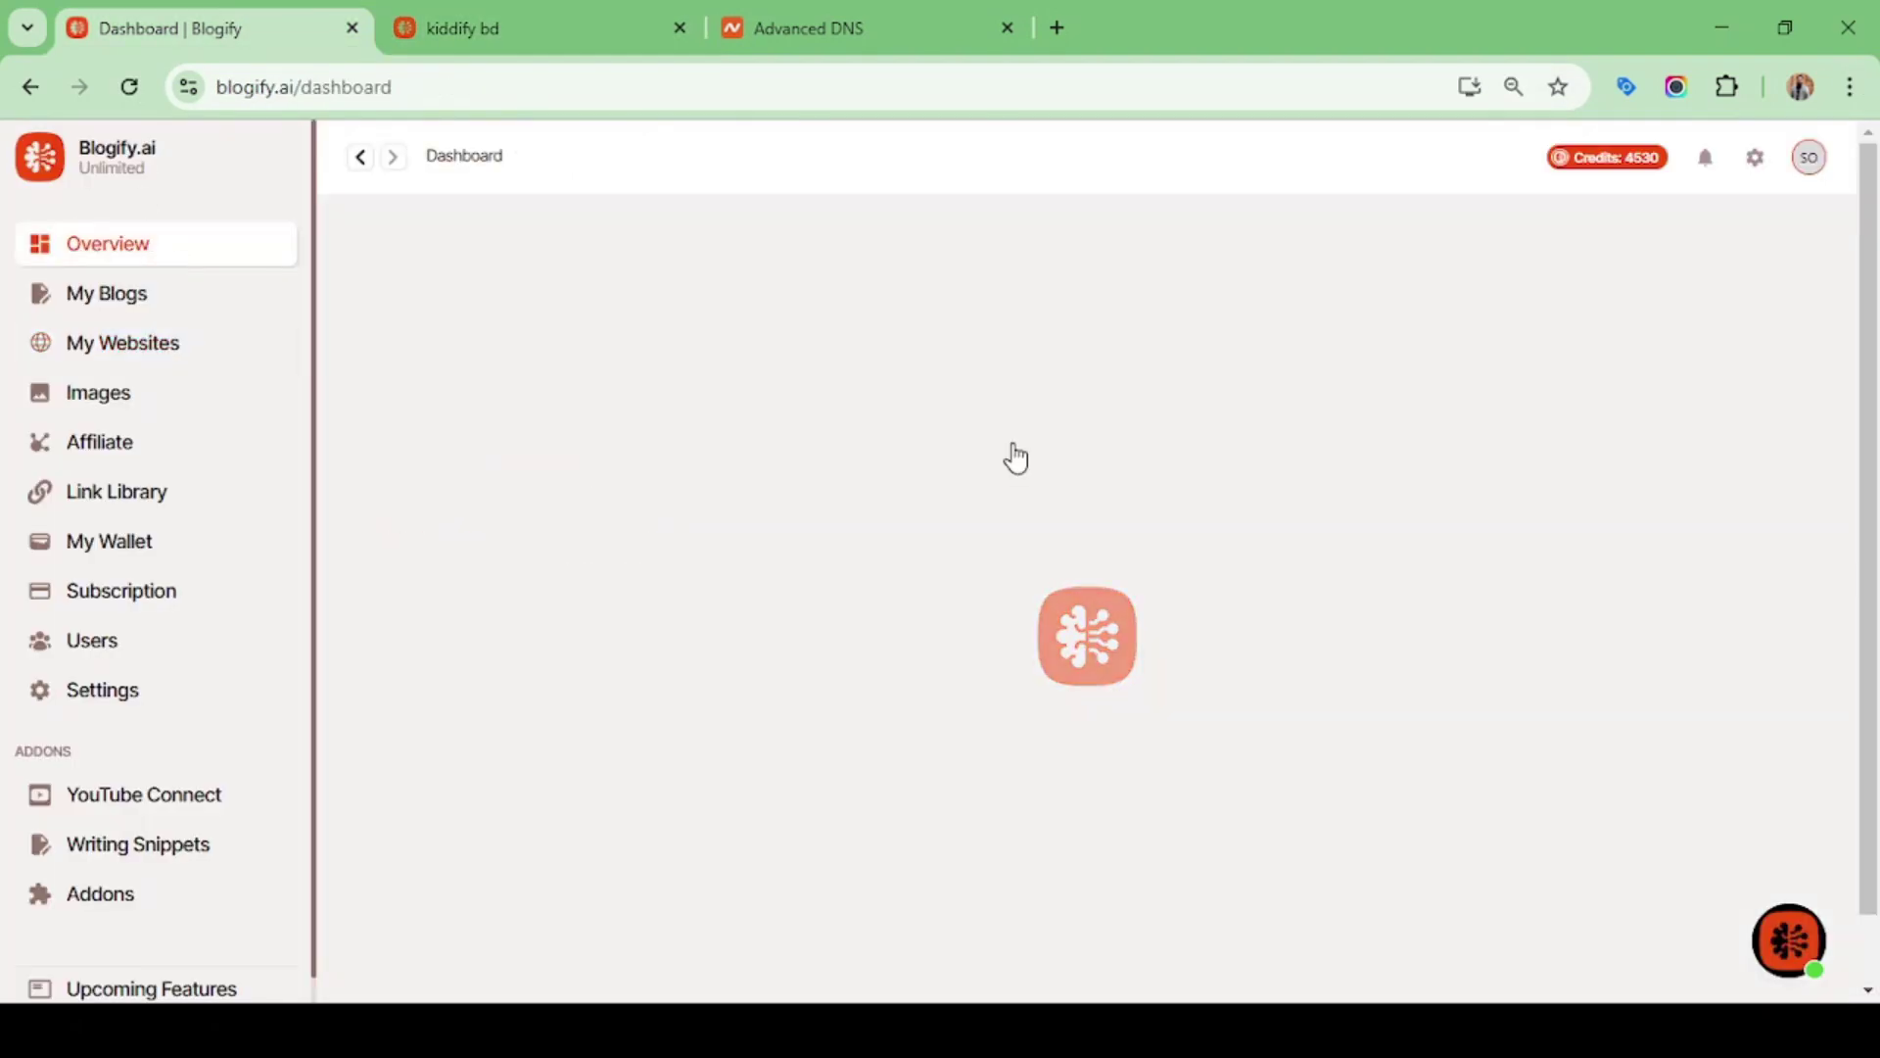
left_click(617, 369)
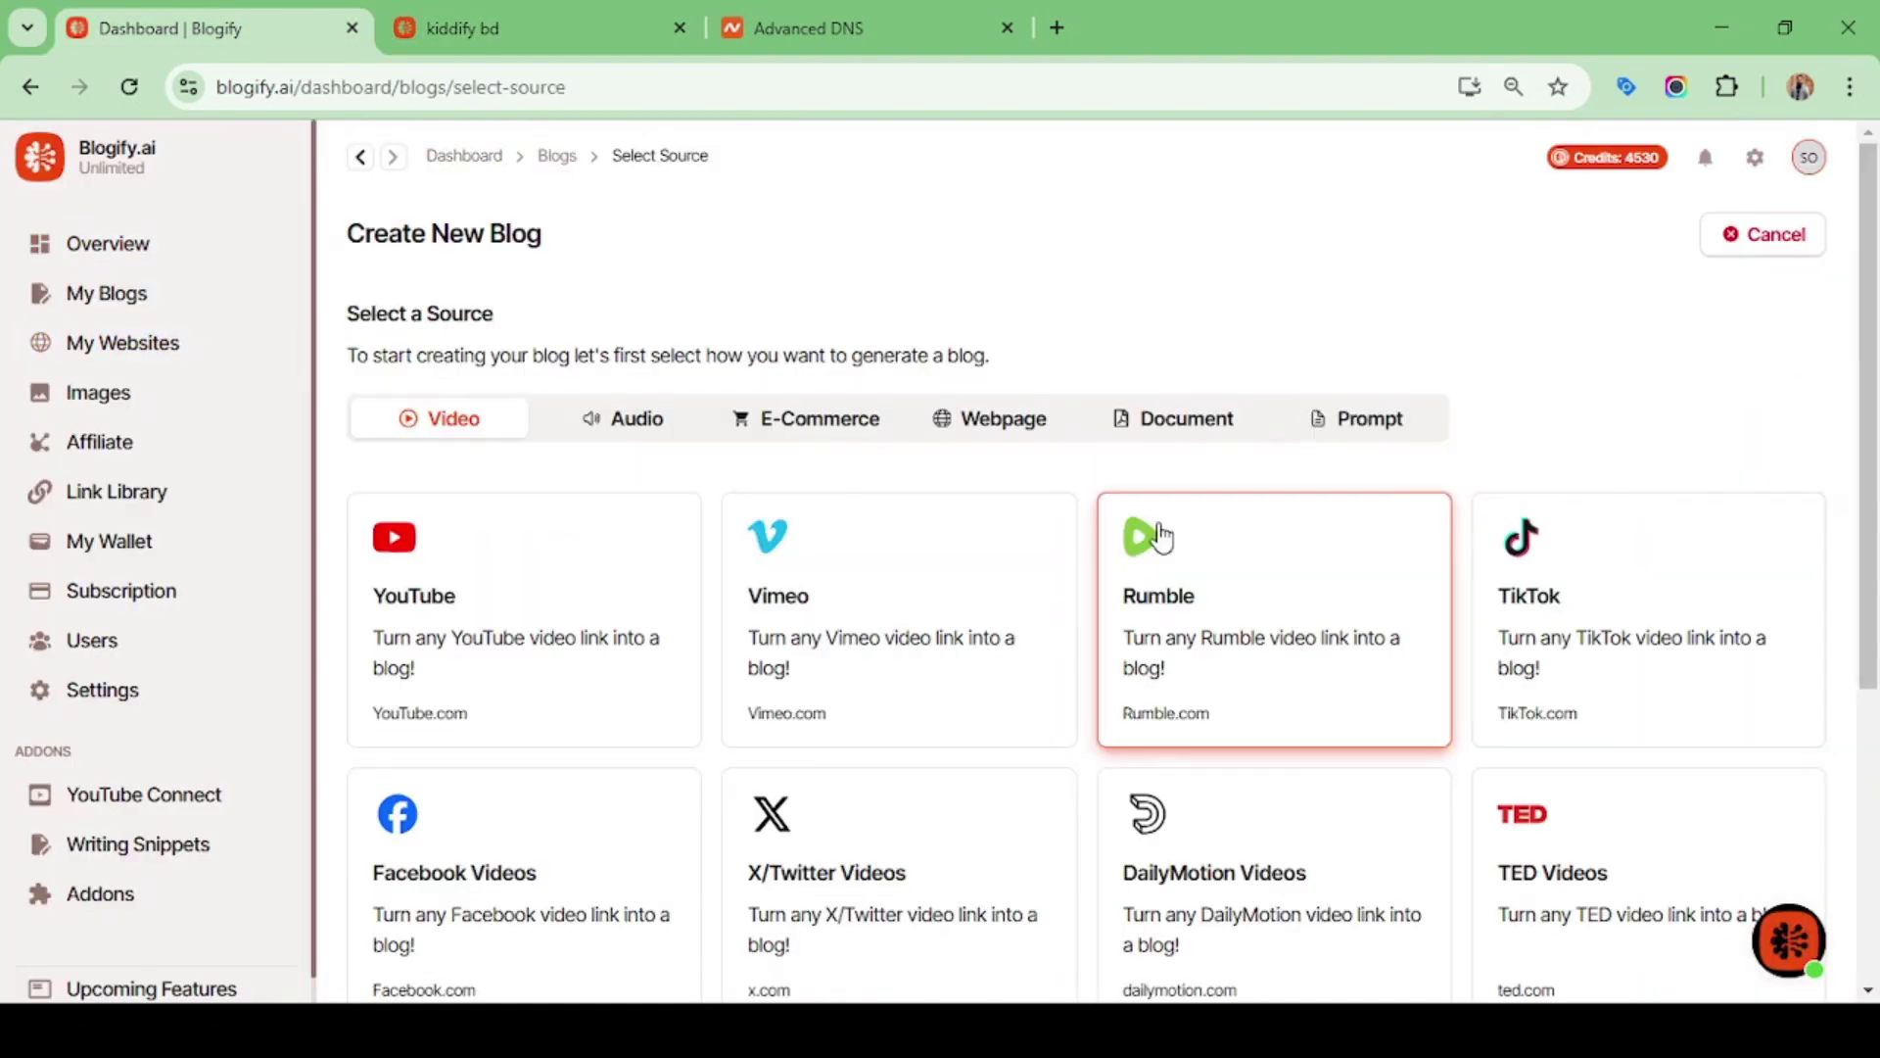
left_click(1356, 418)
left_click(567, 601)
left_click(804, 433)
type("Top 10 kids usefull gadgets")
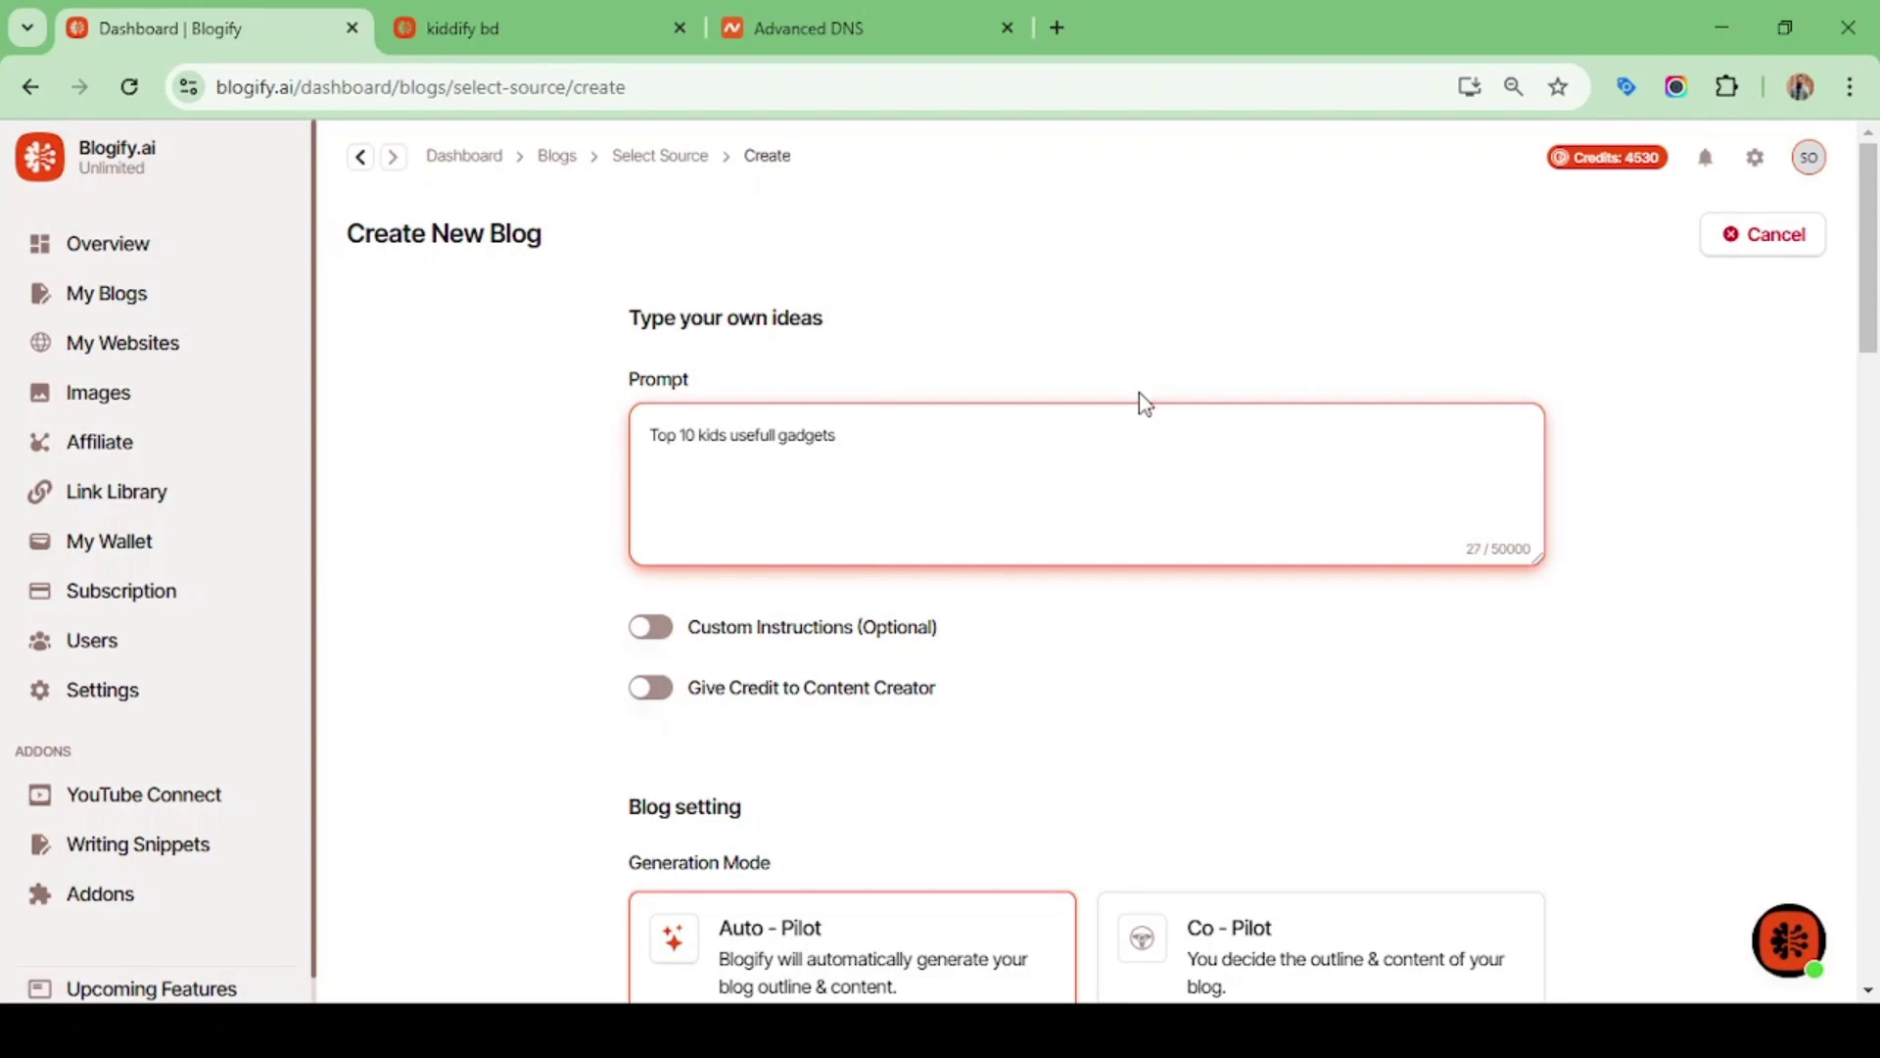
scroll(1139, 392, "down", 10)
scroll(1139, 392, "down", 8)
scroll(1138, 442, "up", 4)
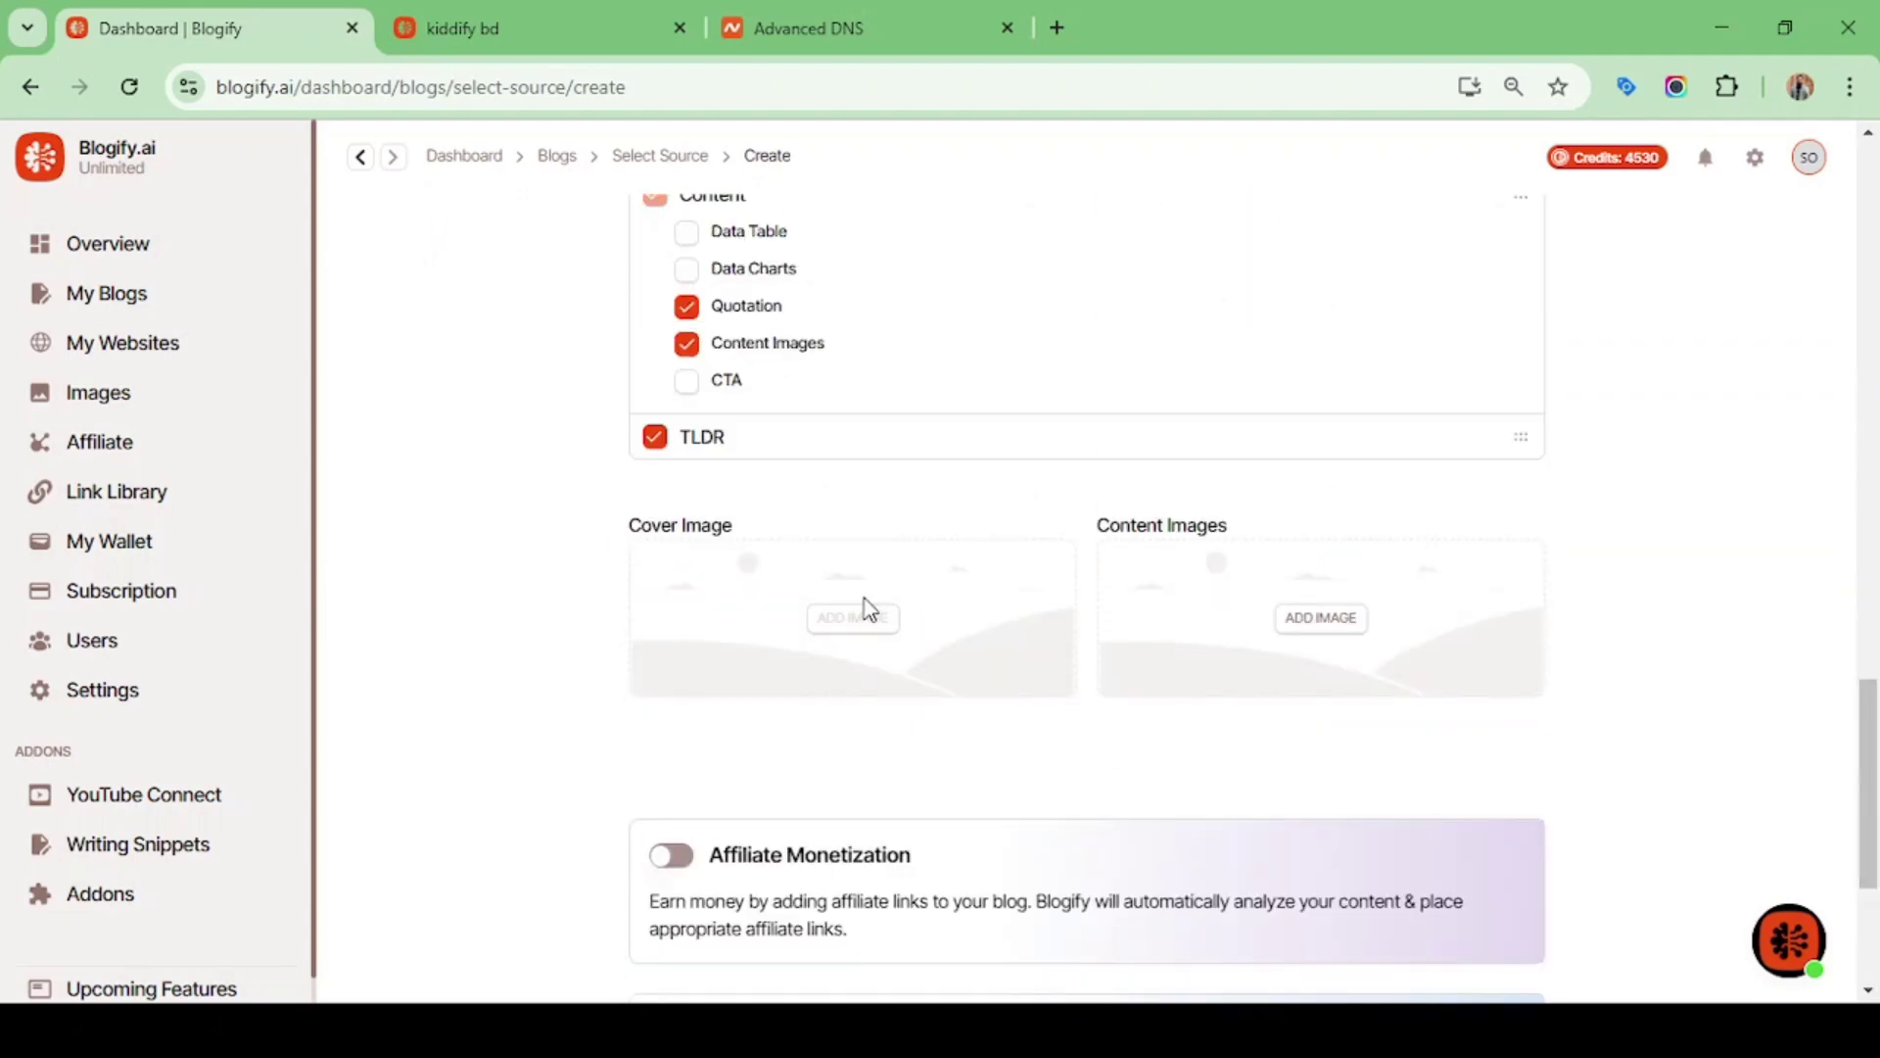
scroll(1138, 587, "down", 3)
Give the kids gadgets blog a Library cover image and generate it.
left_click(853, 359)
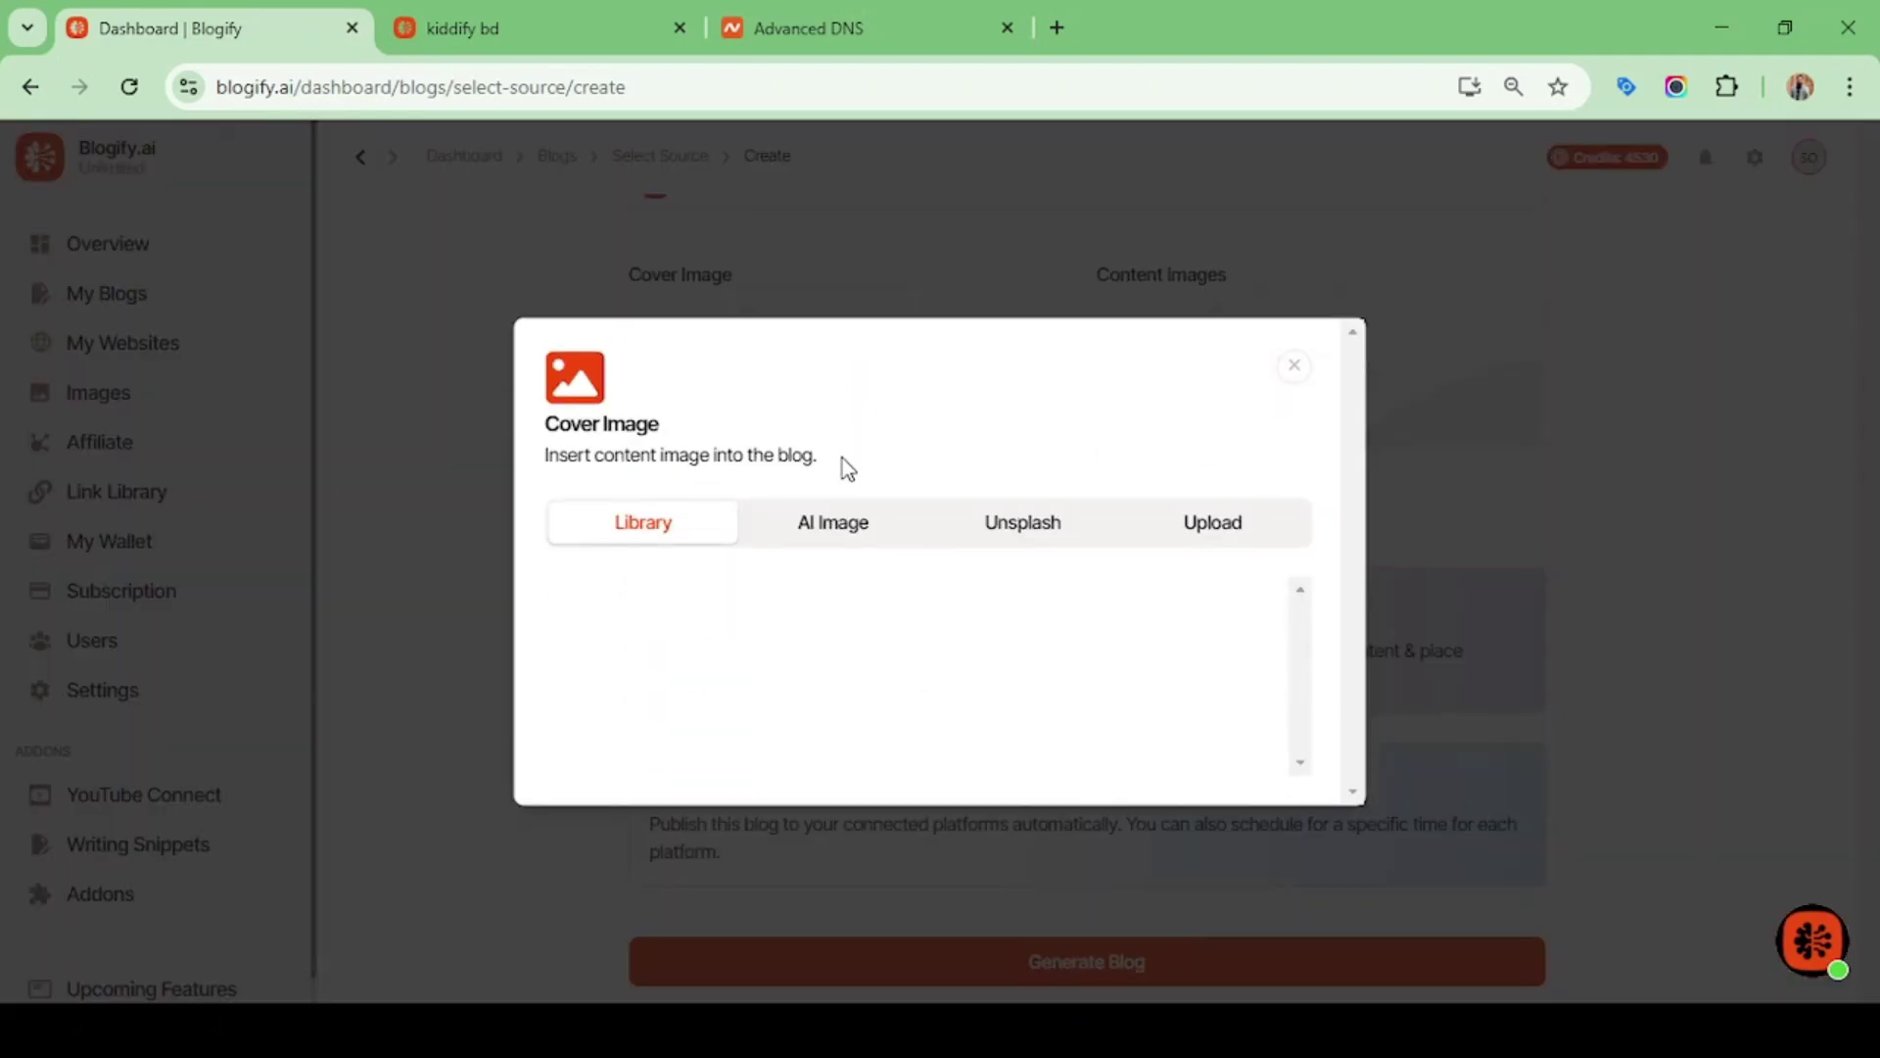
left_click(1099, 837)
left_click_drag(1868, 823, 1870, 881)
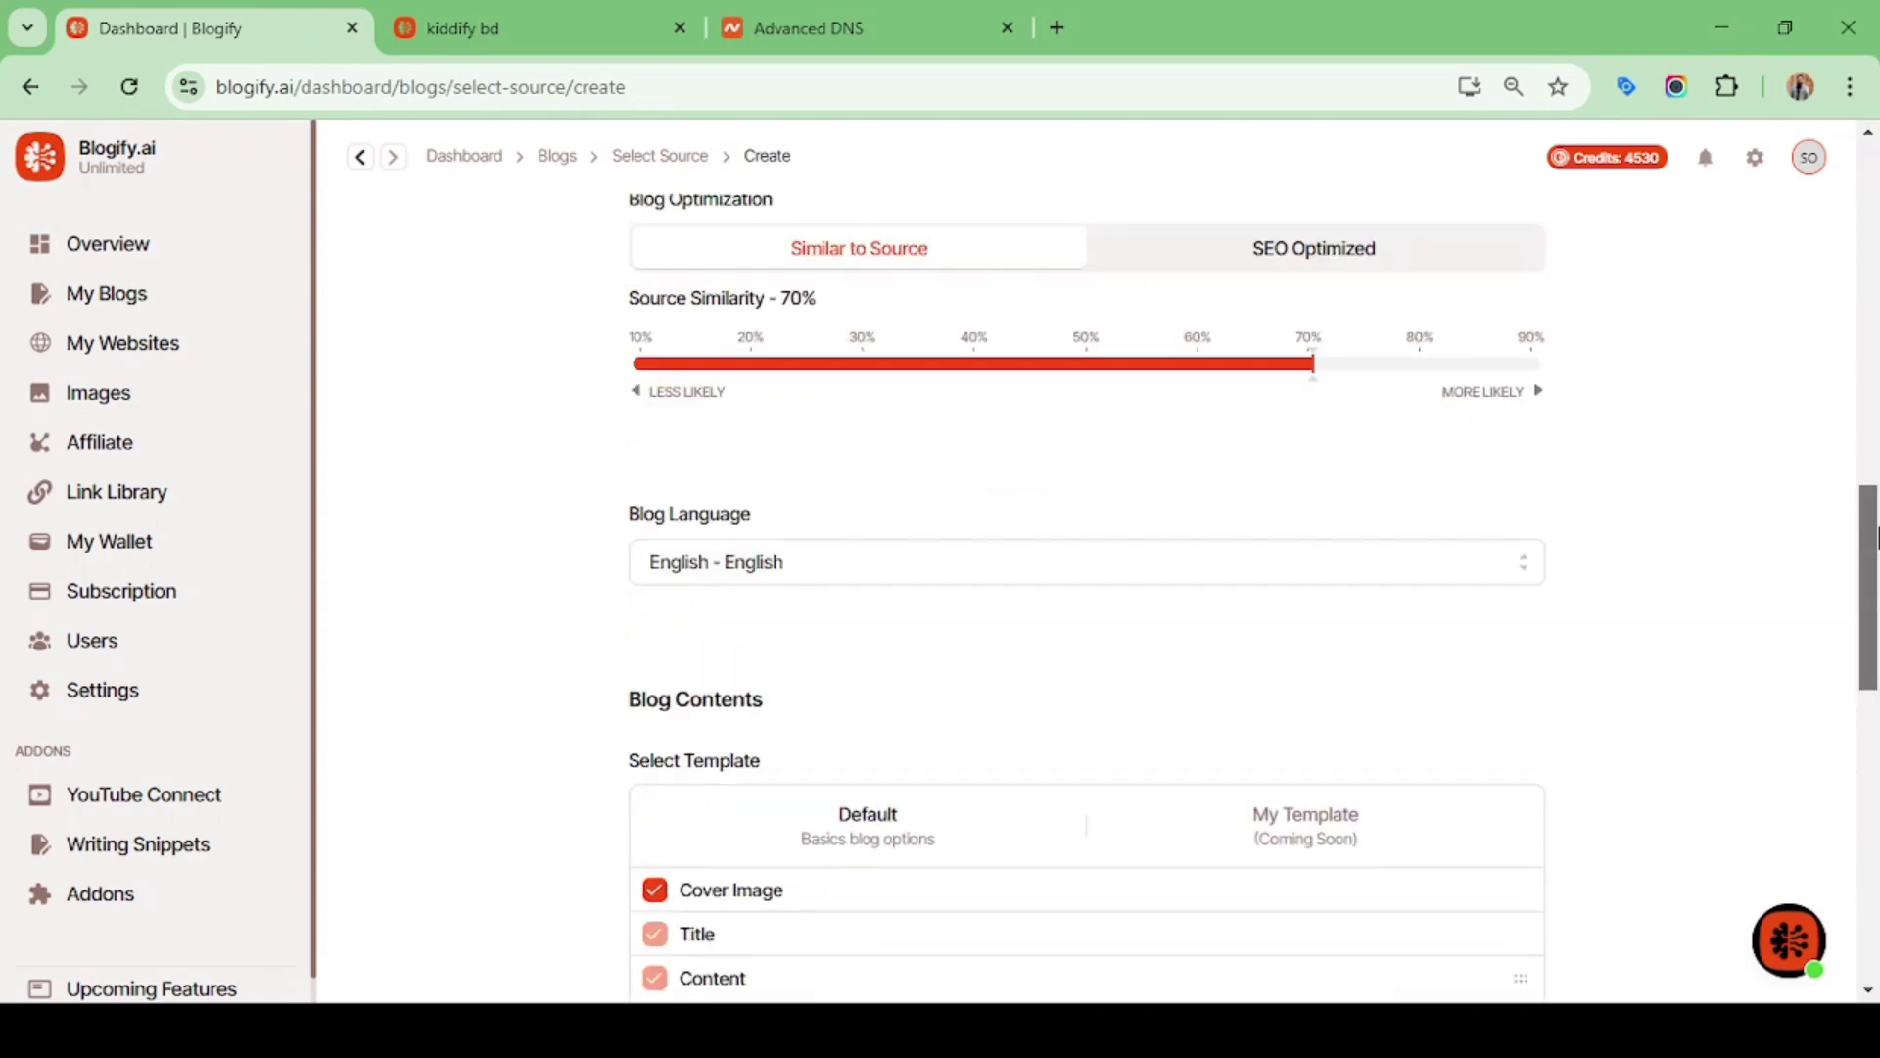
left_click(754, 823)
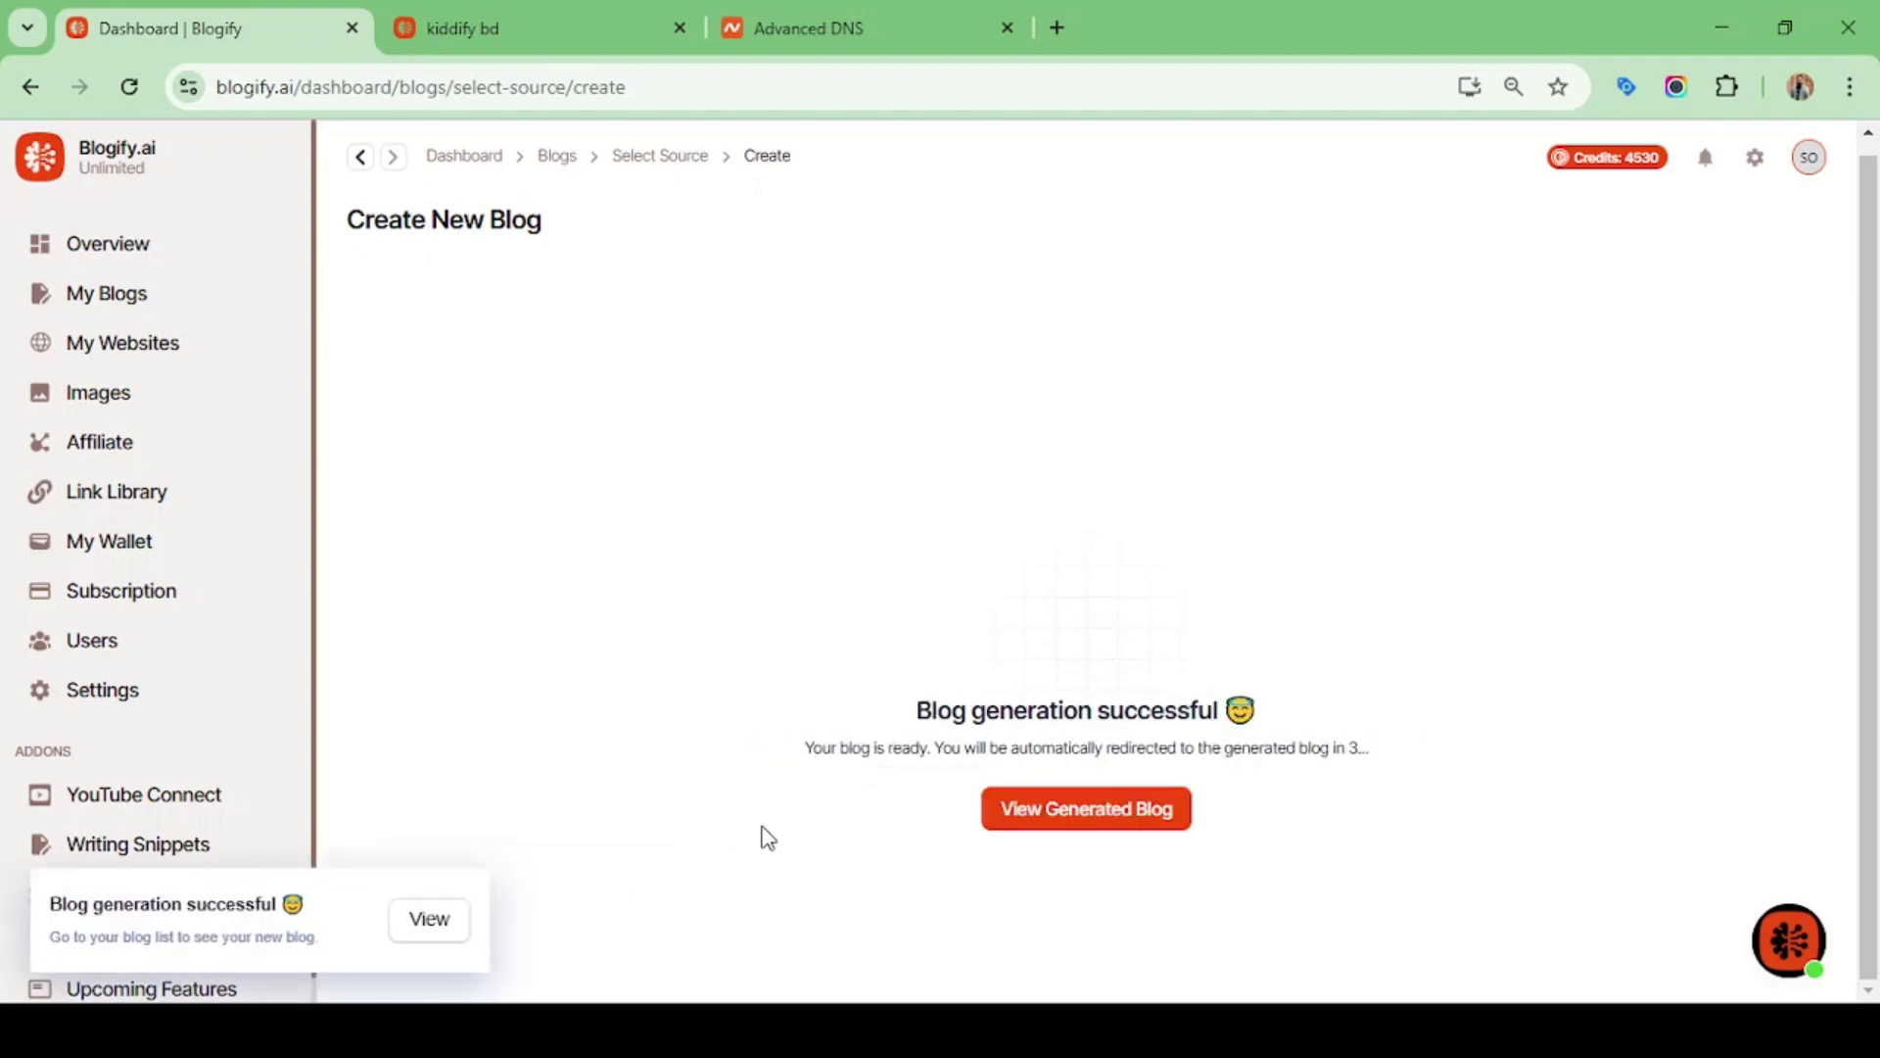
scroll(1104, 661, "down", 3)
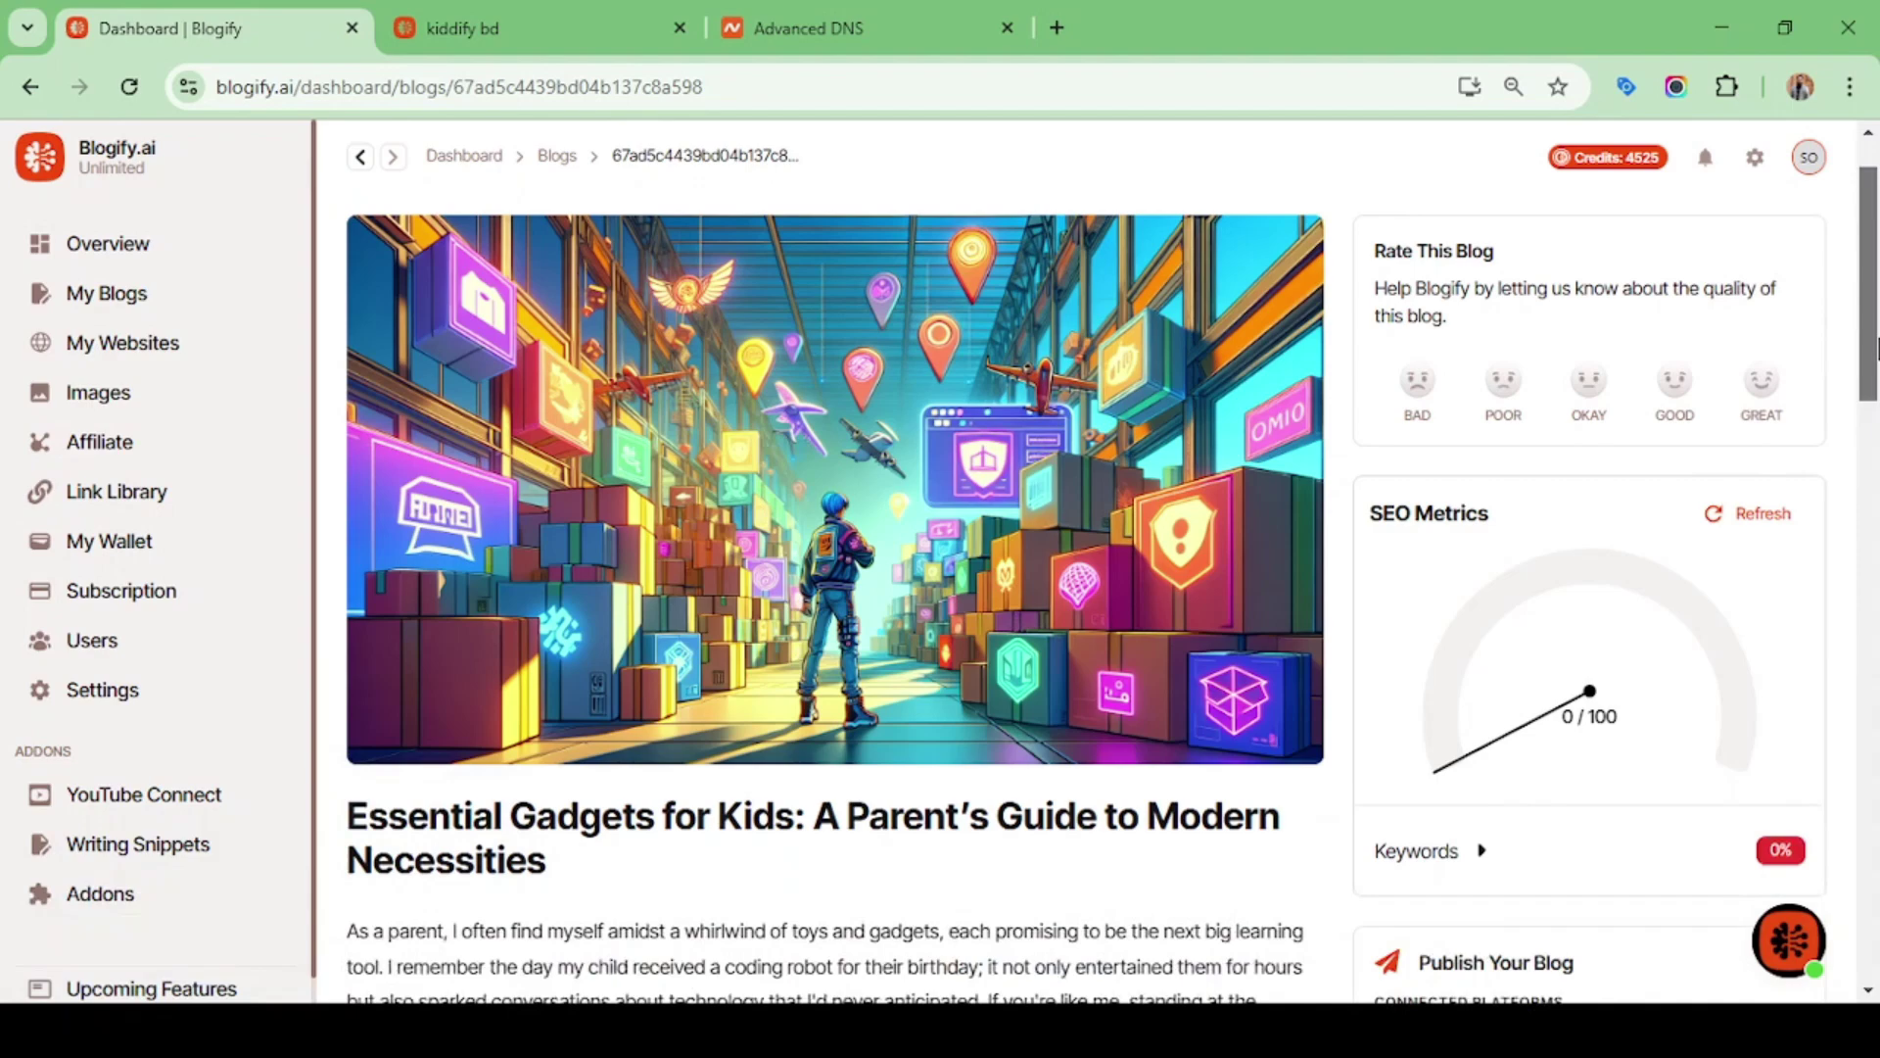
scroll(793, 441, "down", 3)
Publish the gadgets blog through Blogify to the kiddify bd site.
left_click(1395, 587)
scroll(1470, 662, "down", 2)
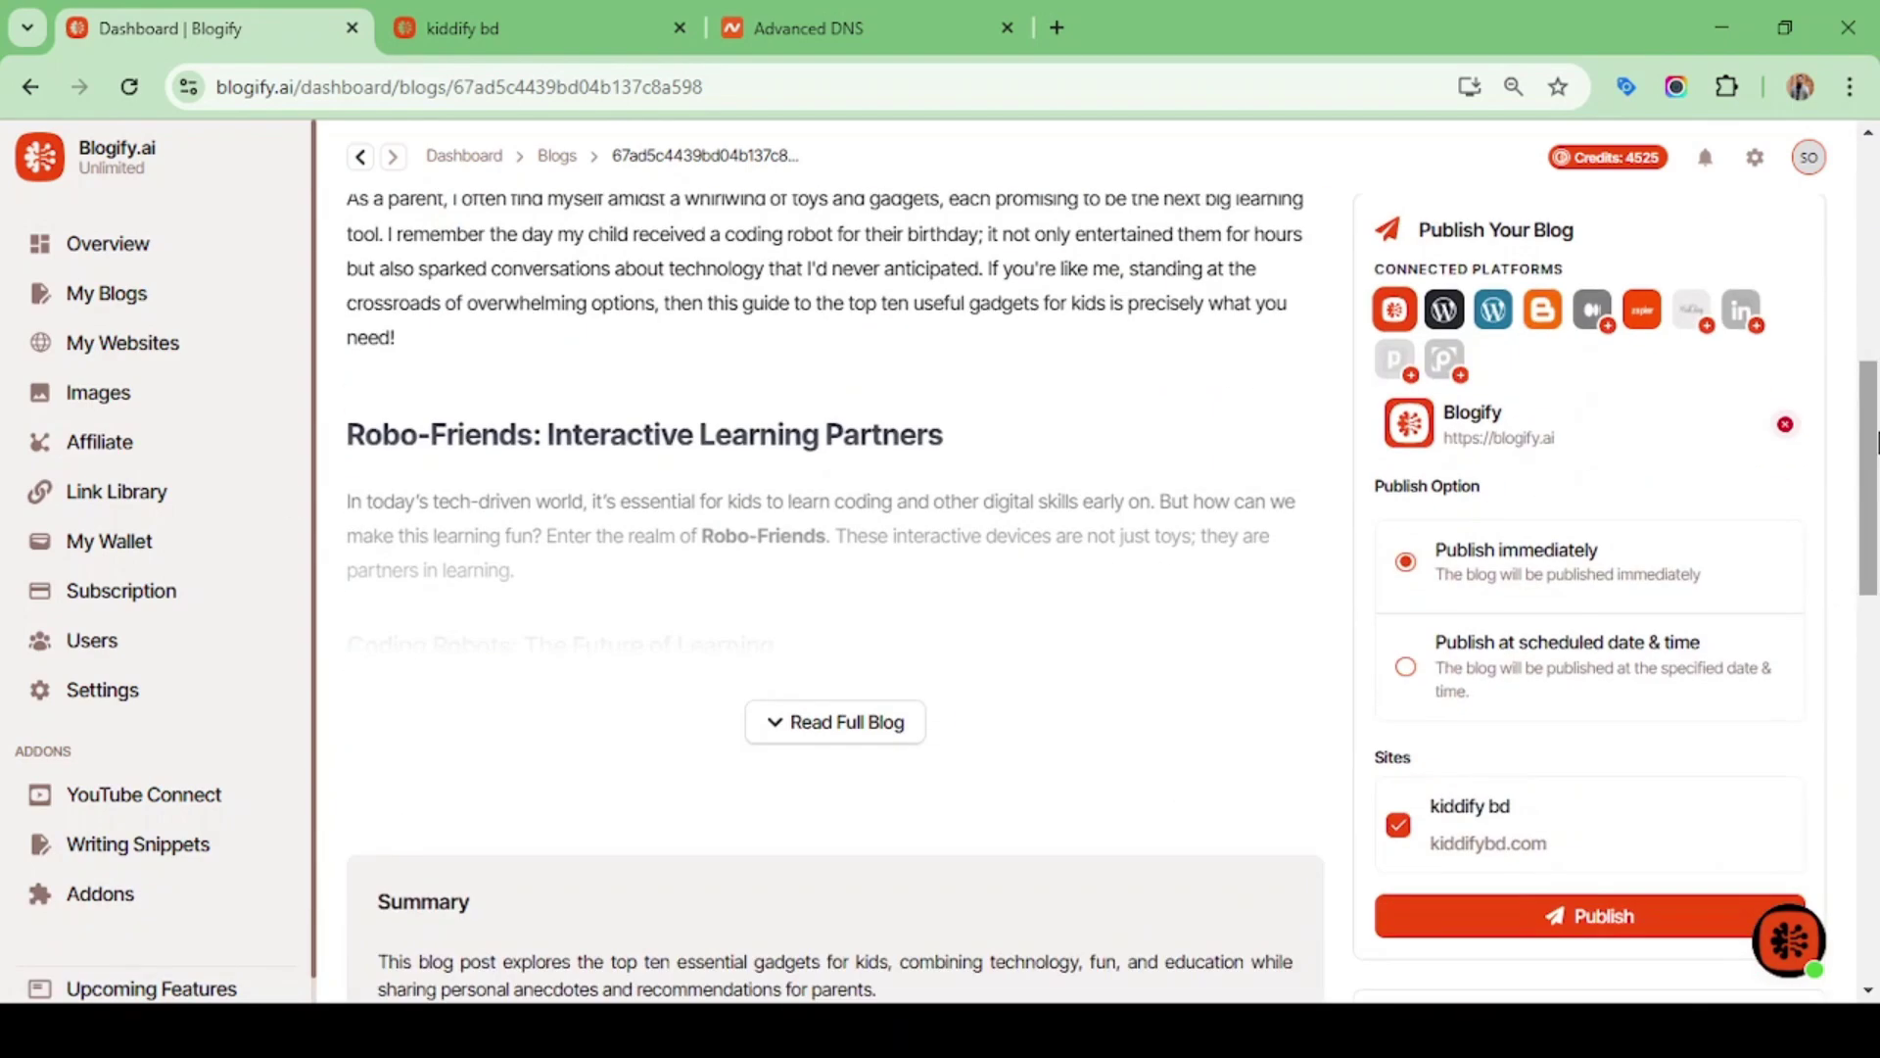
left_click(1405, 816)
left_click(1589, 916)
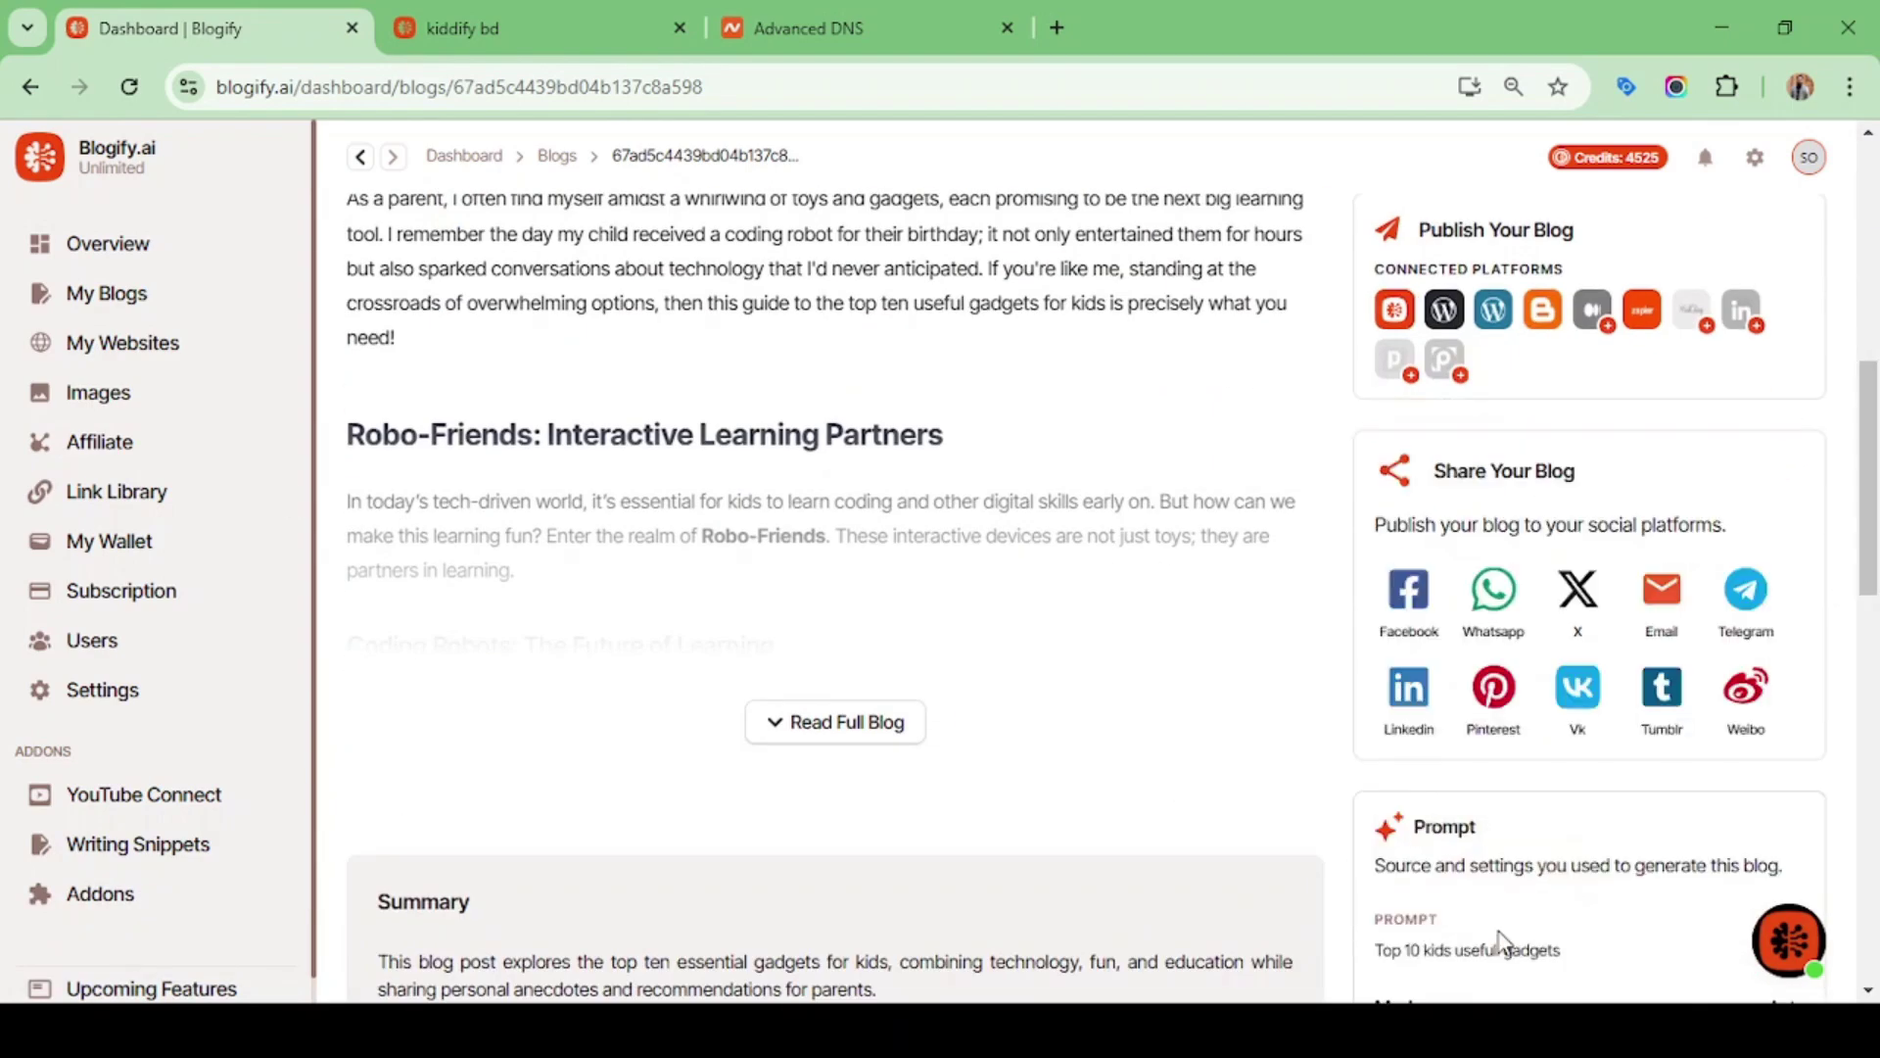
scroll(1398, 507, "up", 3)
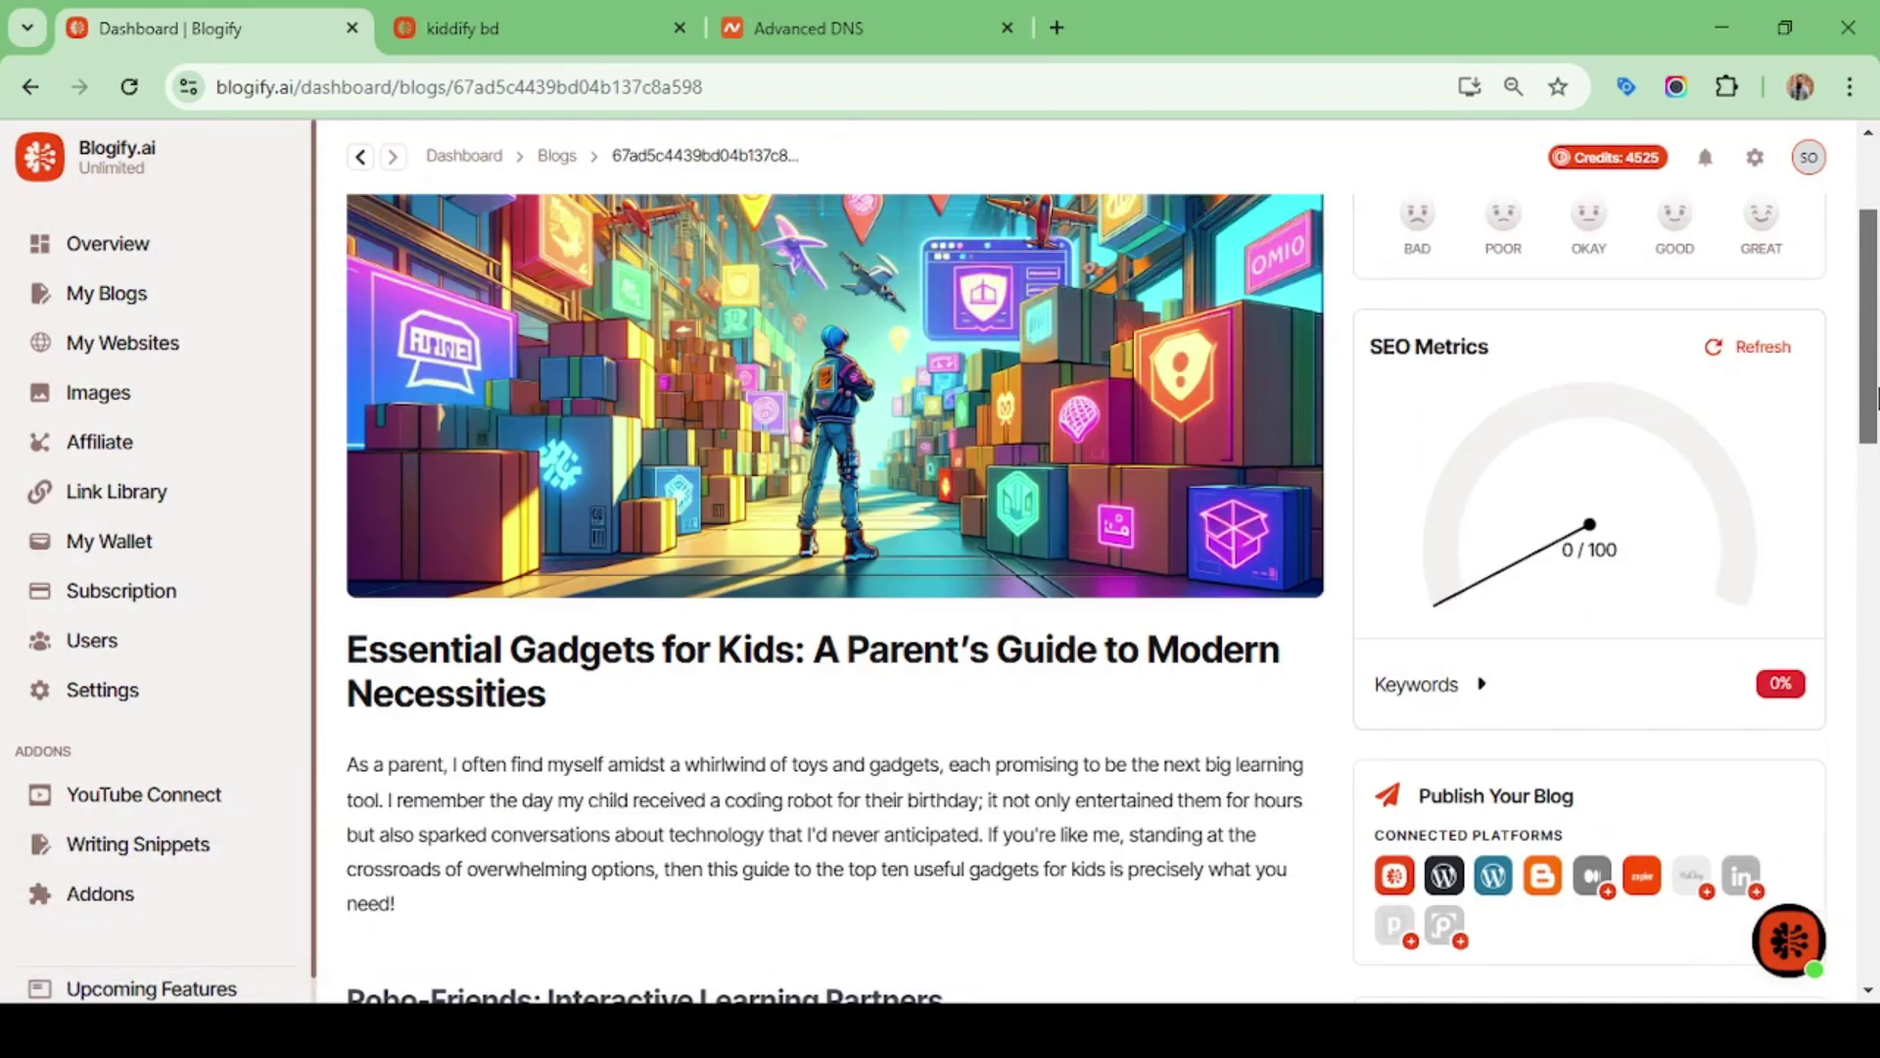
Reload kiddifybd.com and view the published Essential Gadgets for Kids article.
left_click(565, 27)
key("F5")
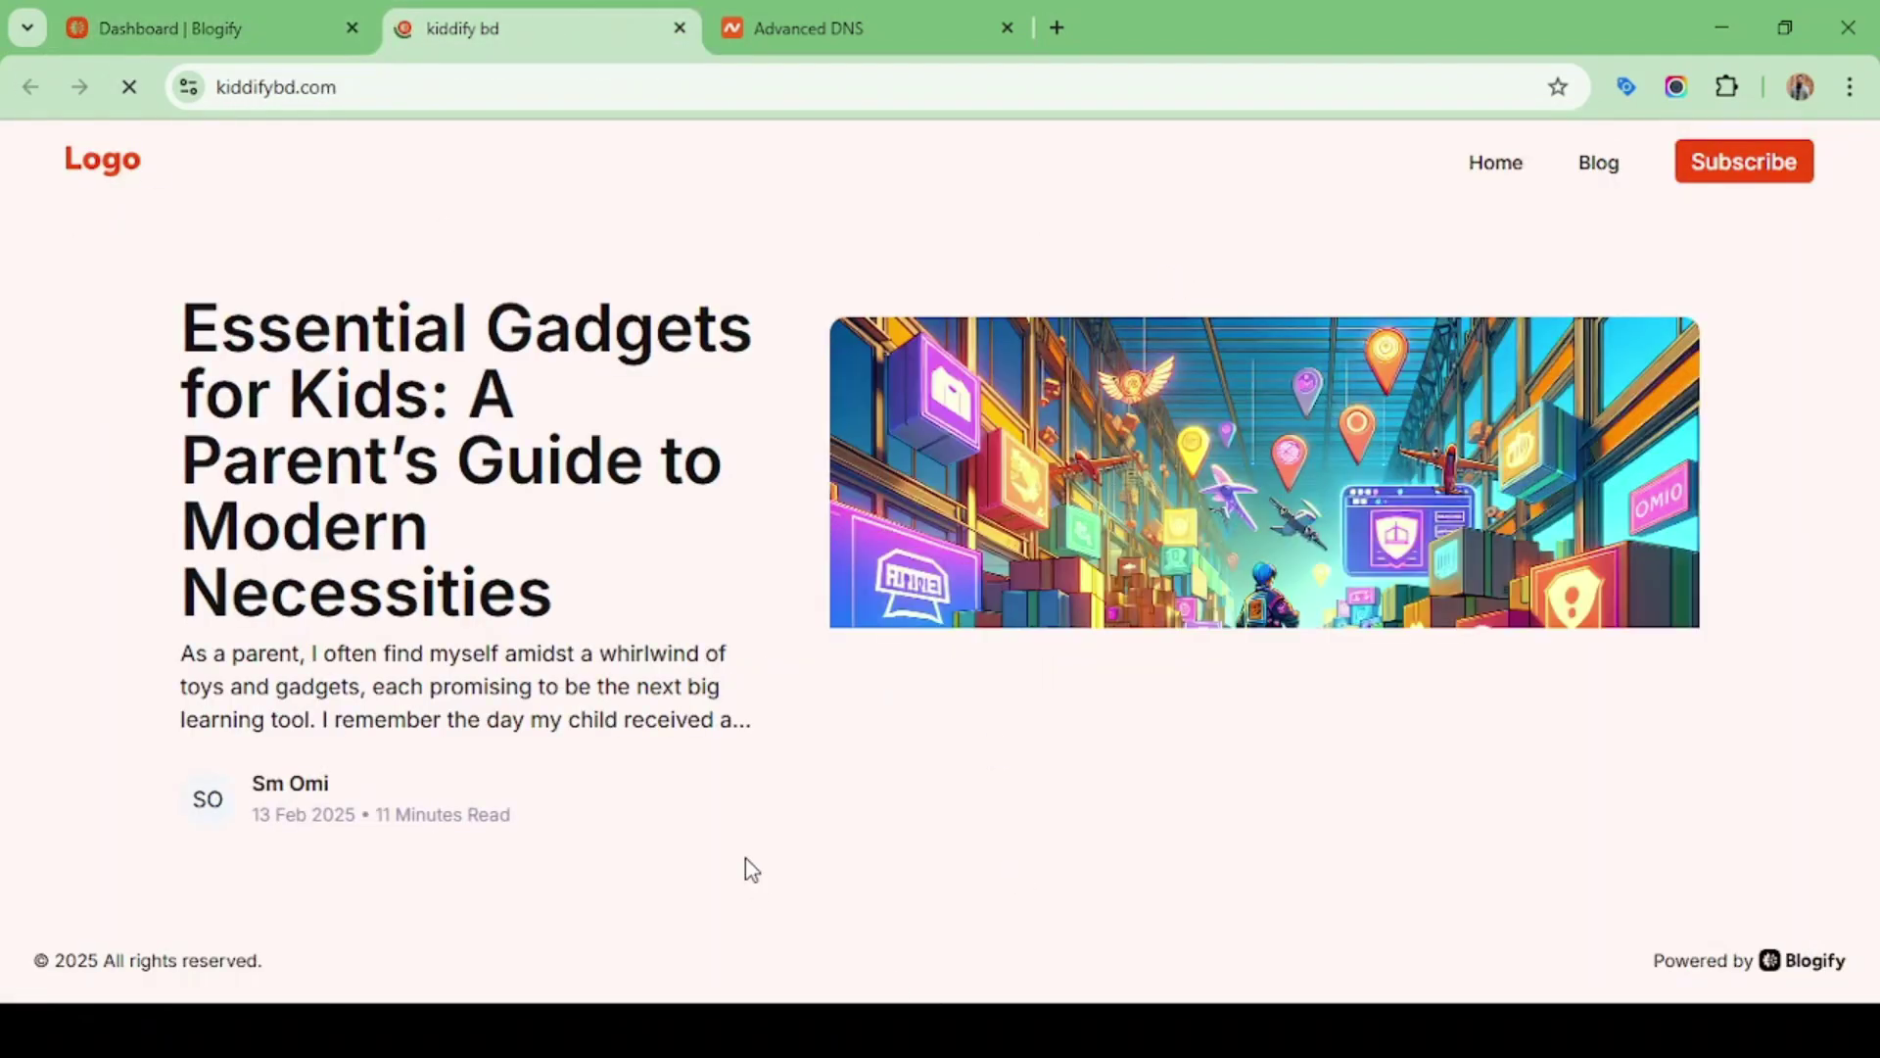
left_click(613, 631)
mouse_move(1868, 170)
left_mouse_down()
mouse_move(1868, 316)
mouse_move(1868, 155)
left_mouse_up()
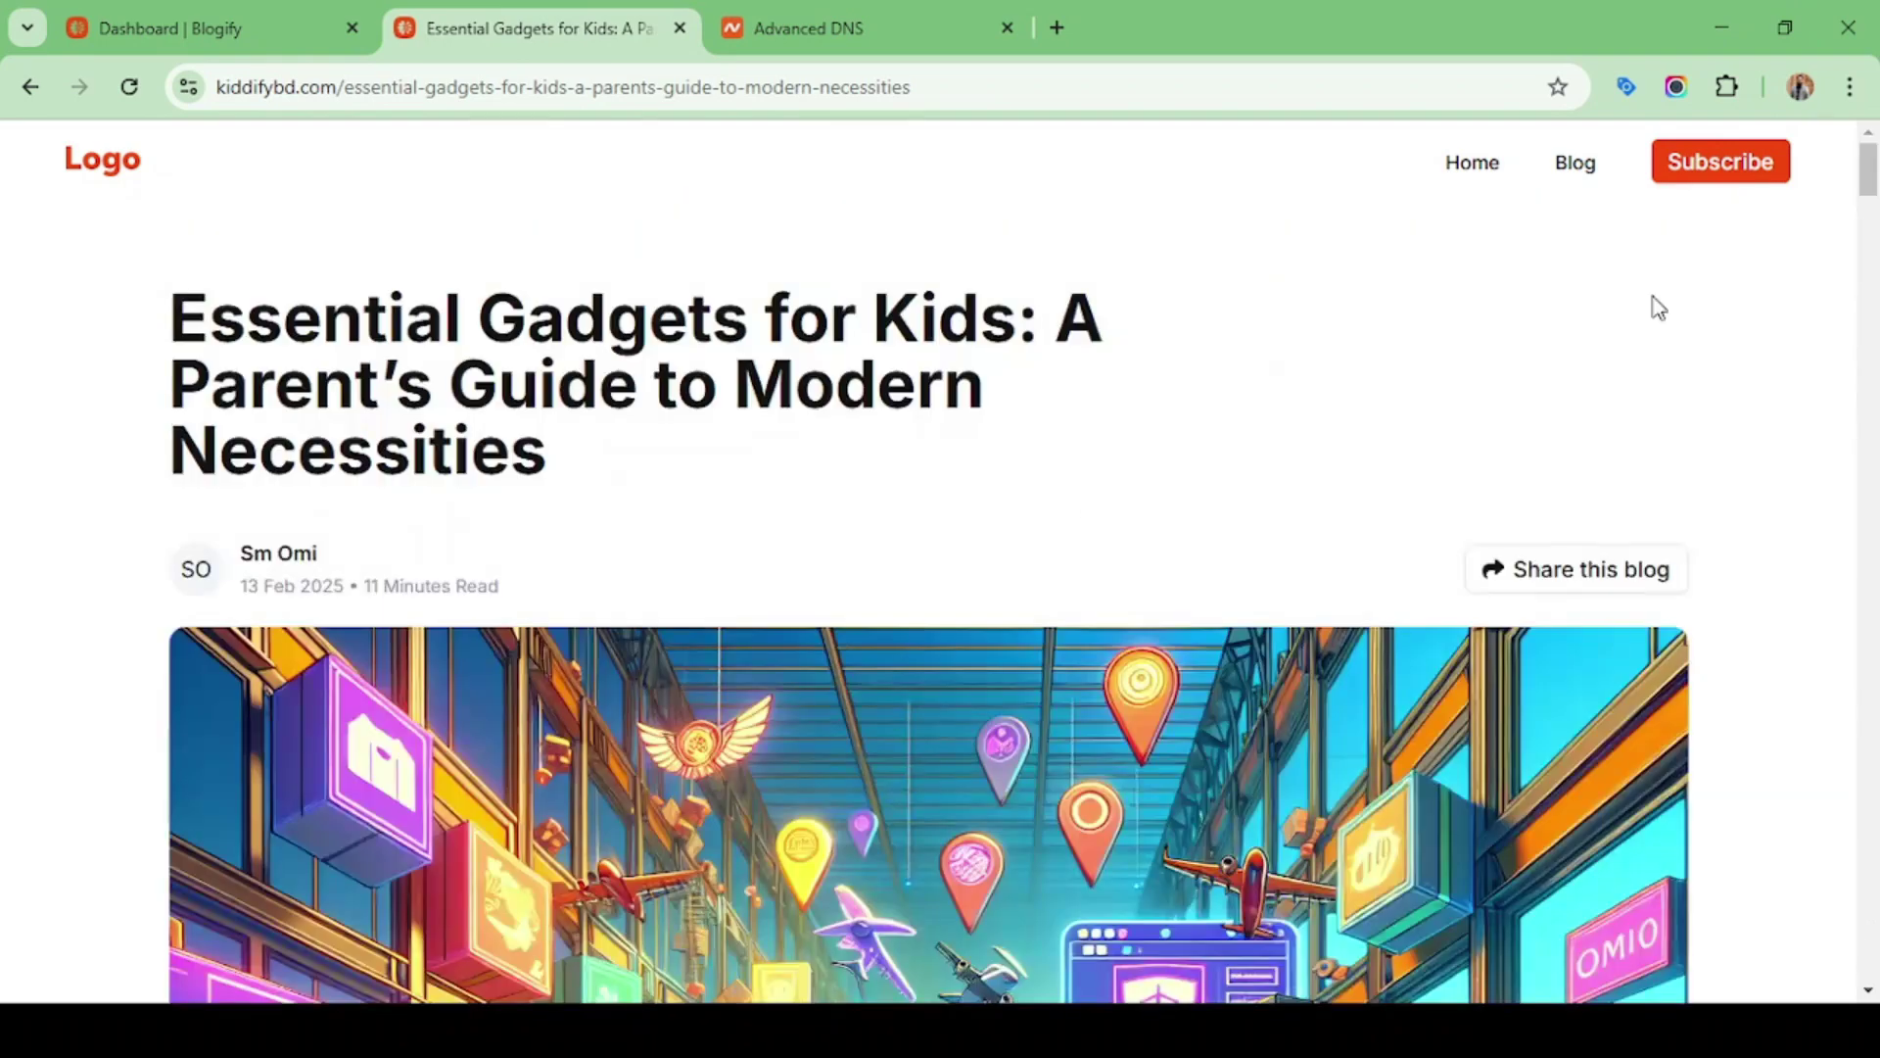
left_click(112, 162)
Open the kiddify bd website's Theme settings from My Websites.
left_click(206, 28)
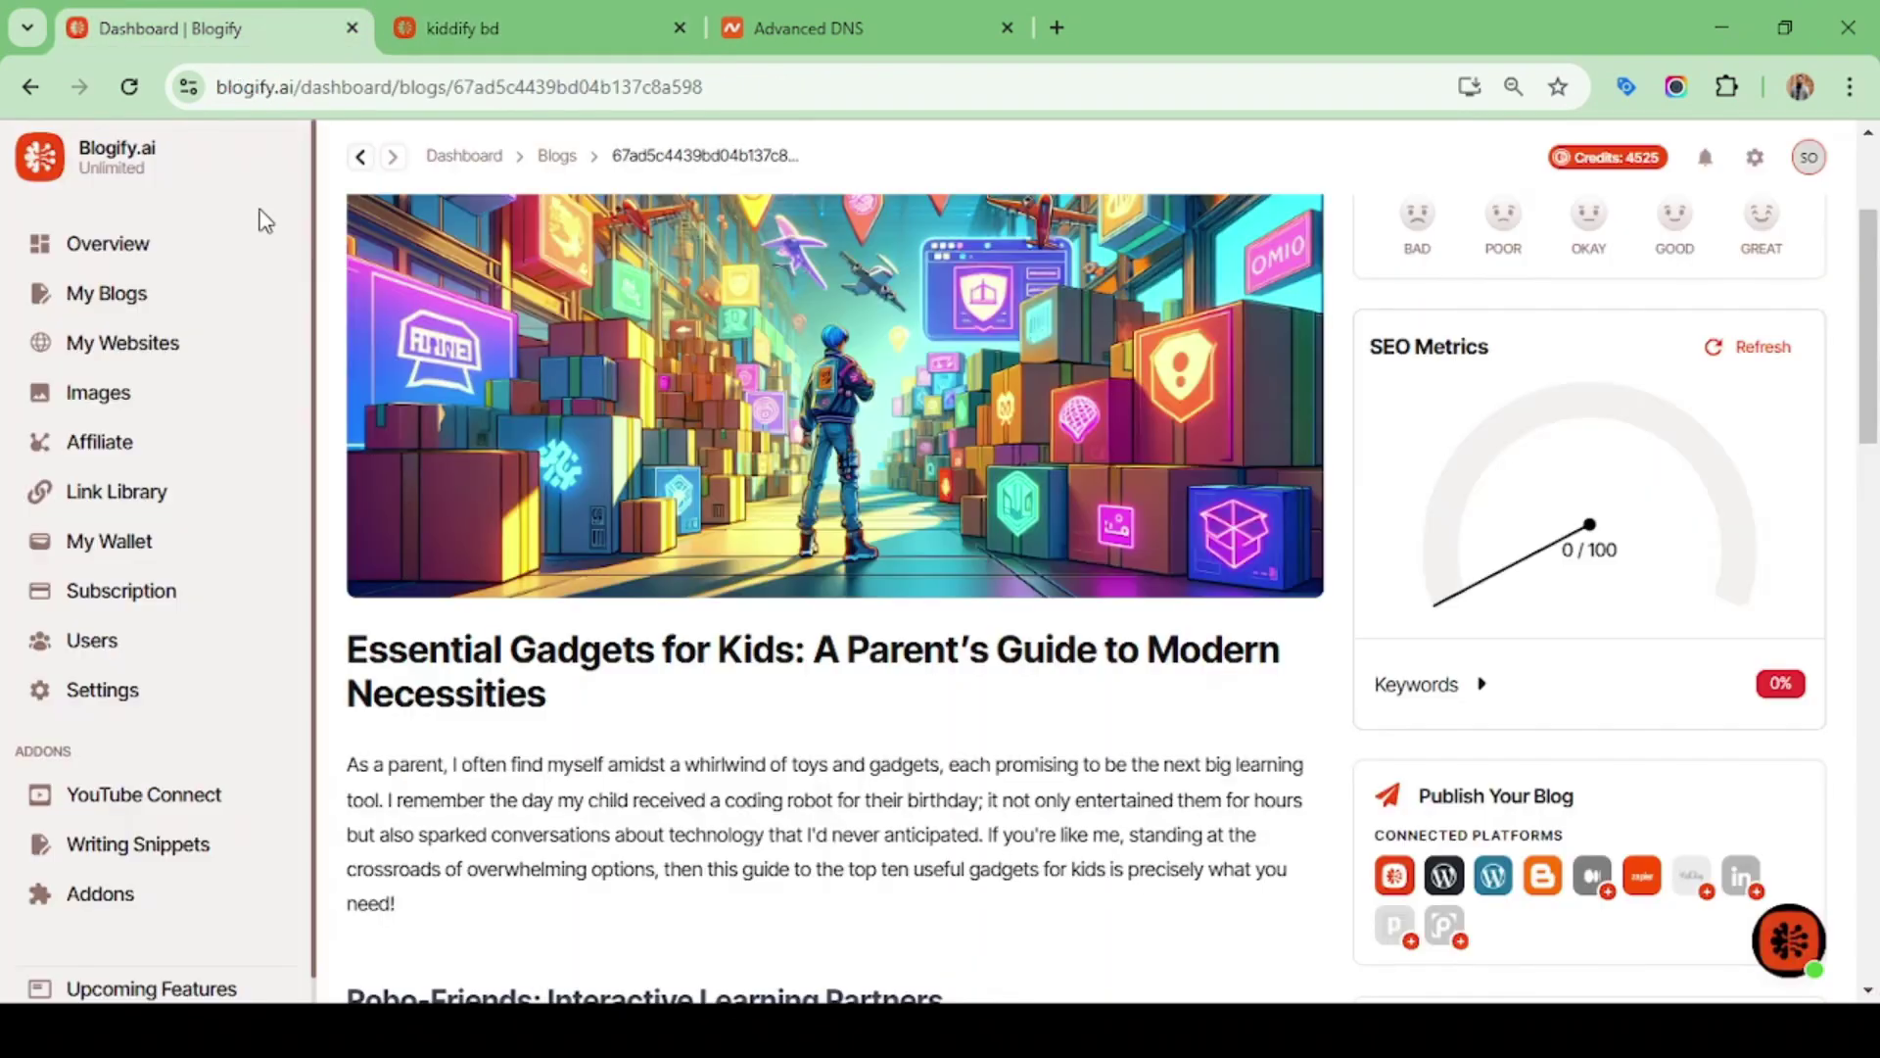
left_click(121, 341)
left_click(521, 618)
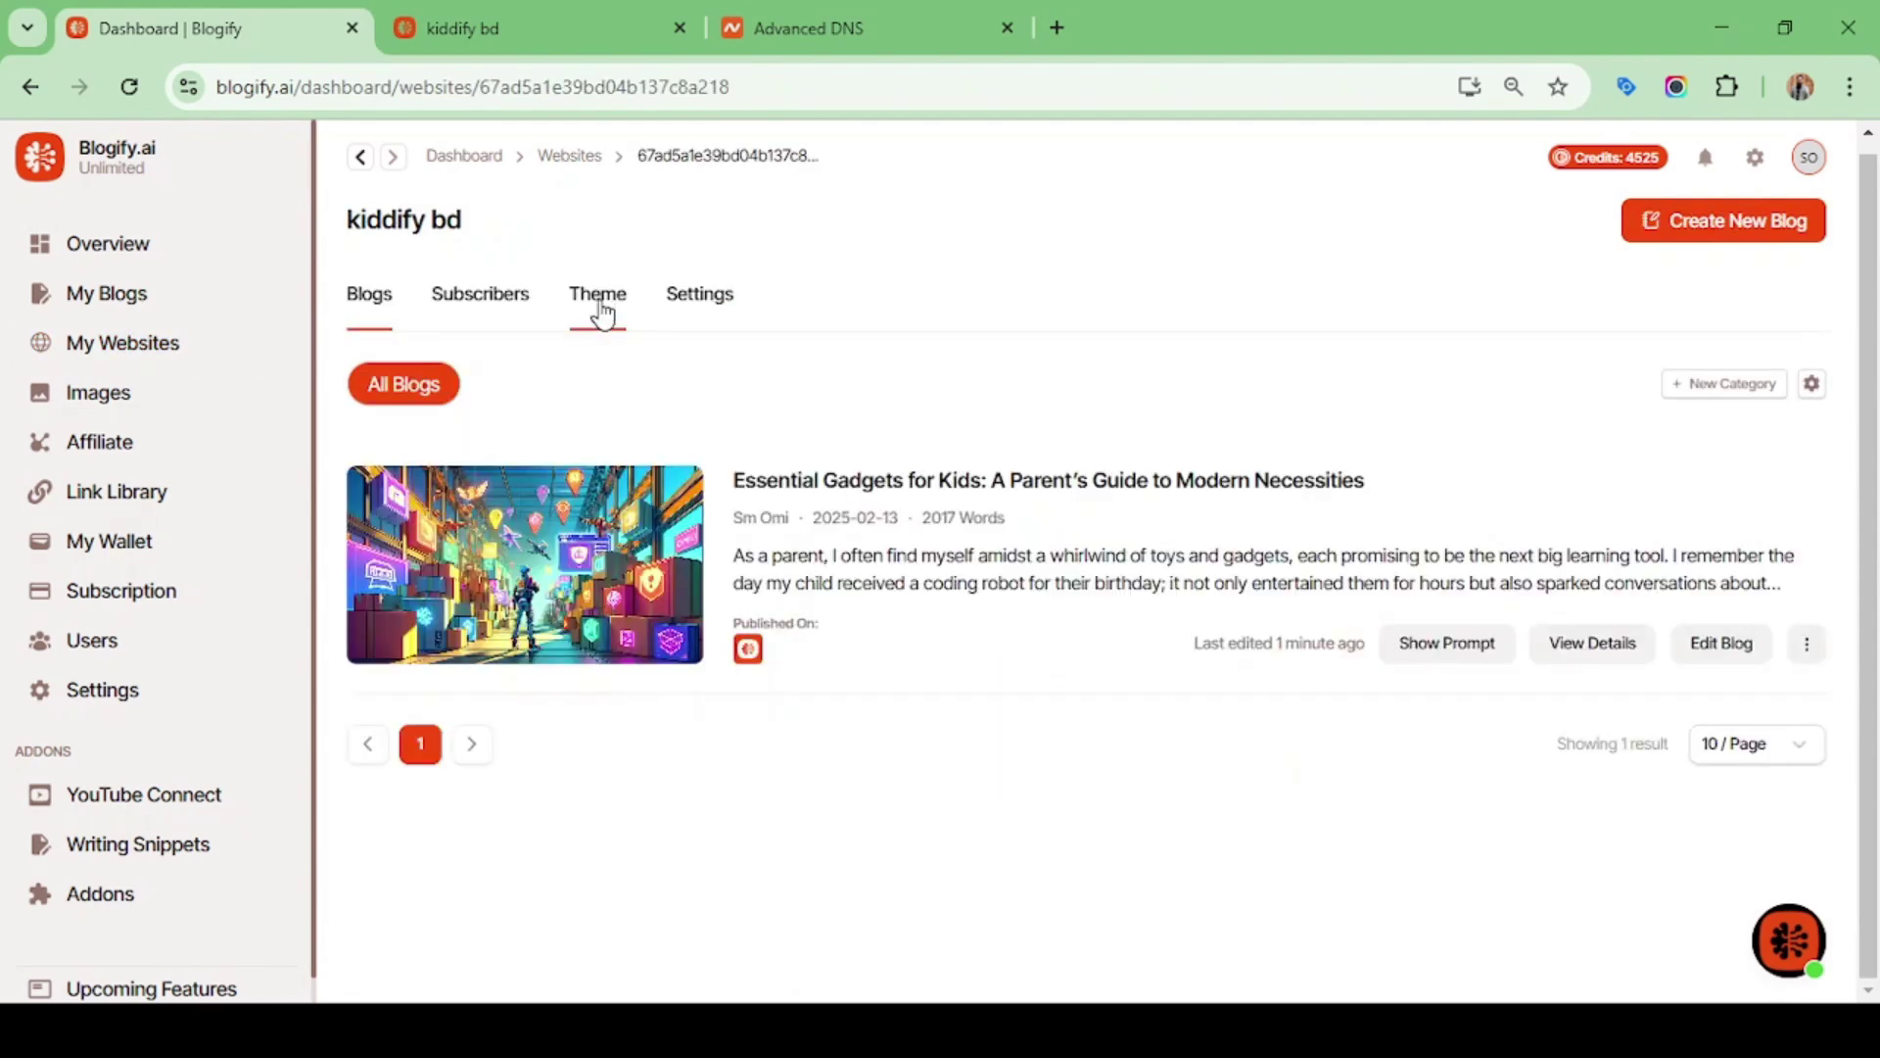
left_click(600, 294)
mouse_move(1868, 295)
left_mouse_down()
mouse_move(1869, 635)
mouse_move(1869, 617)
left_mouse_up()
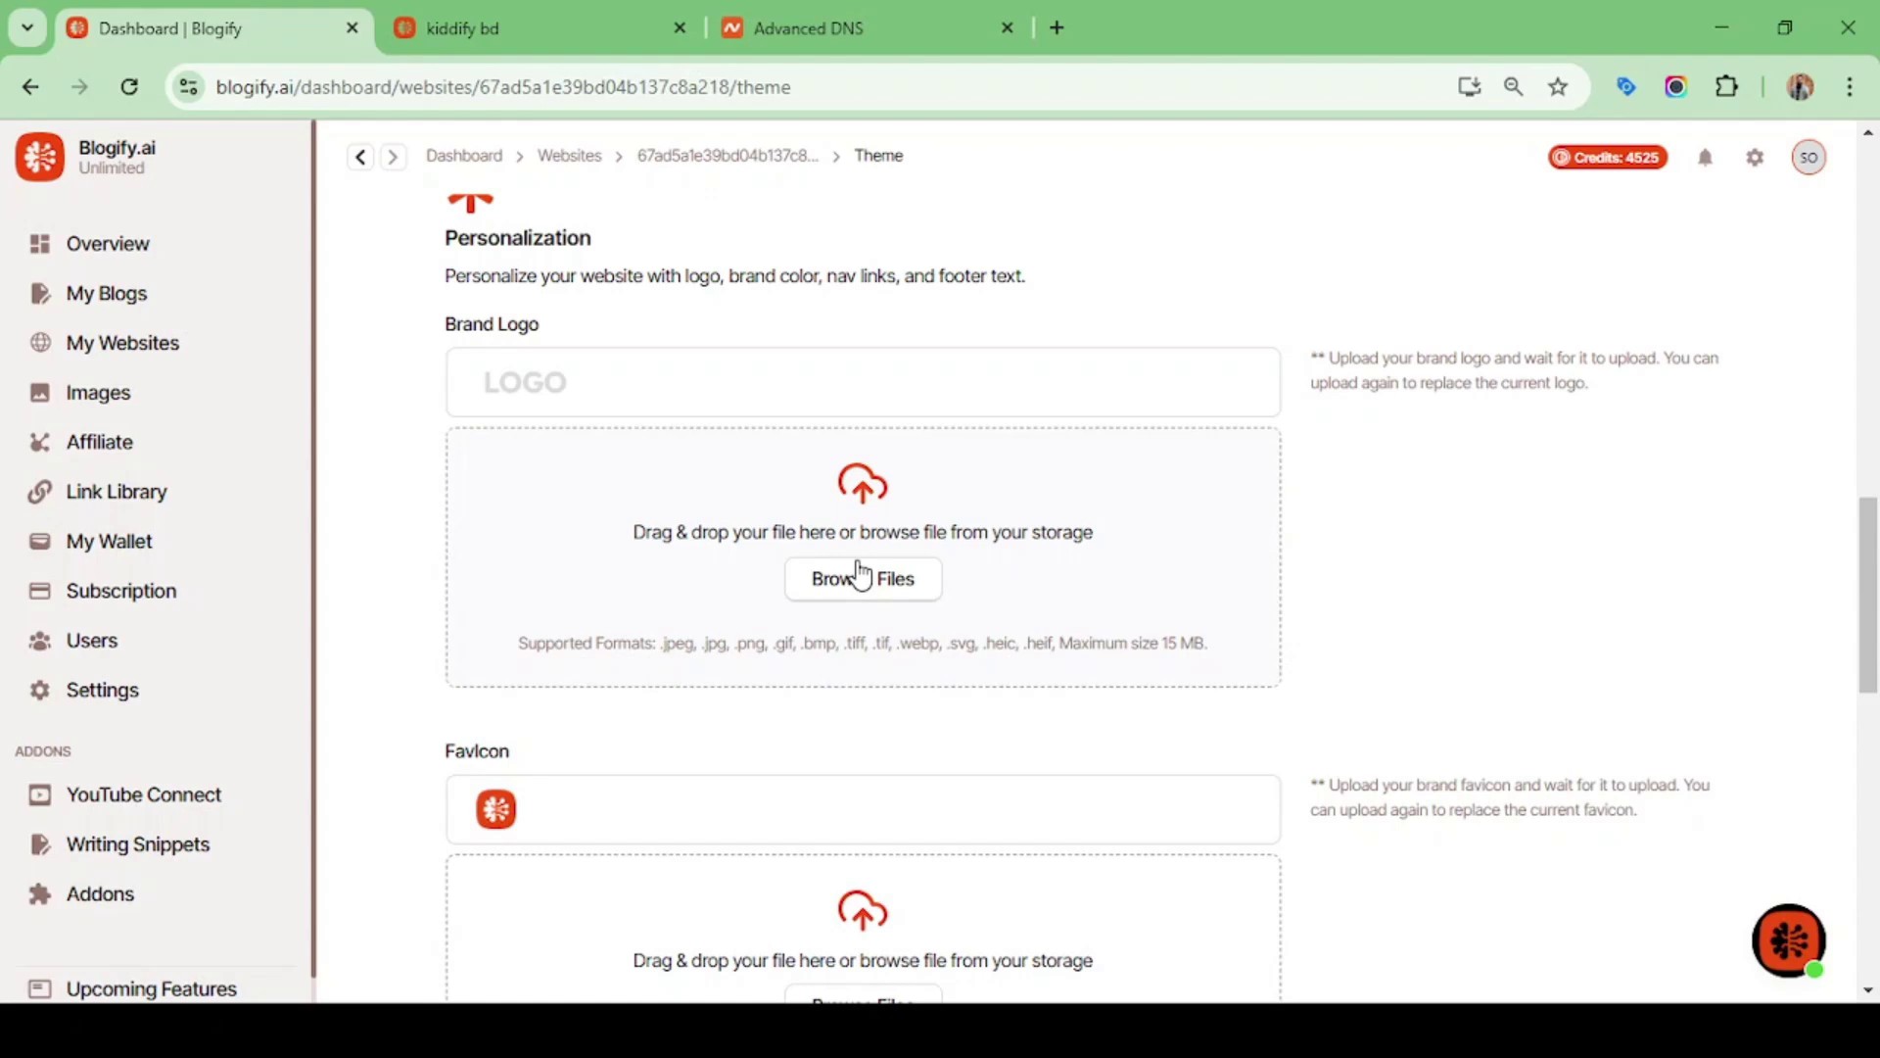
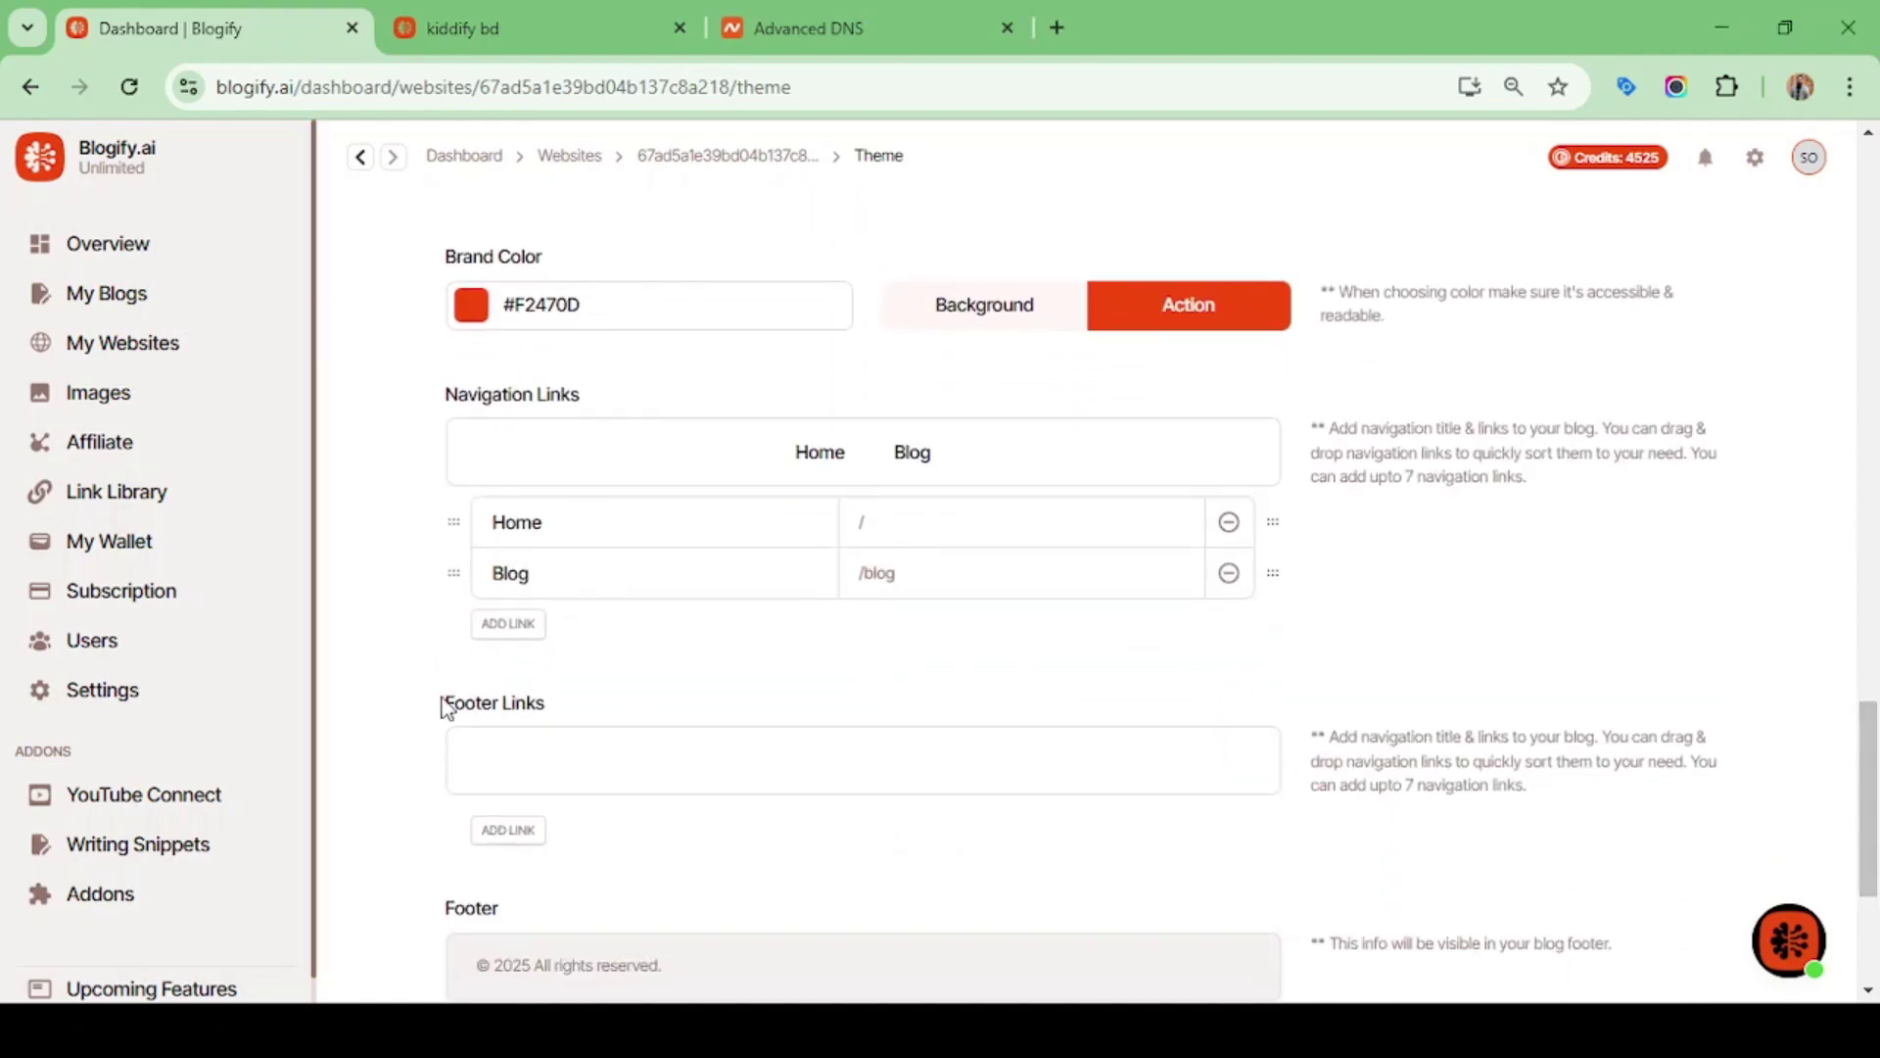
scroll(621, 441, "up", 1)
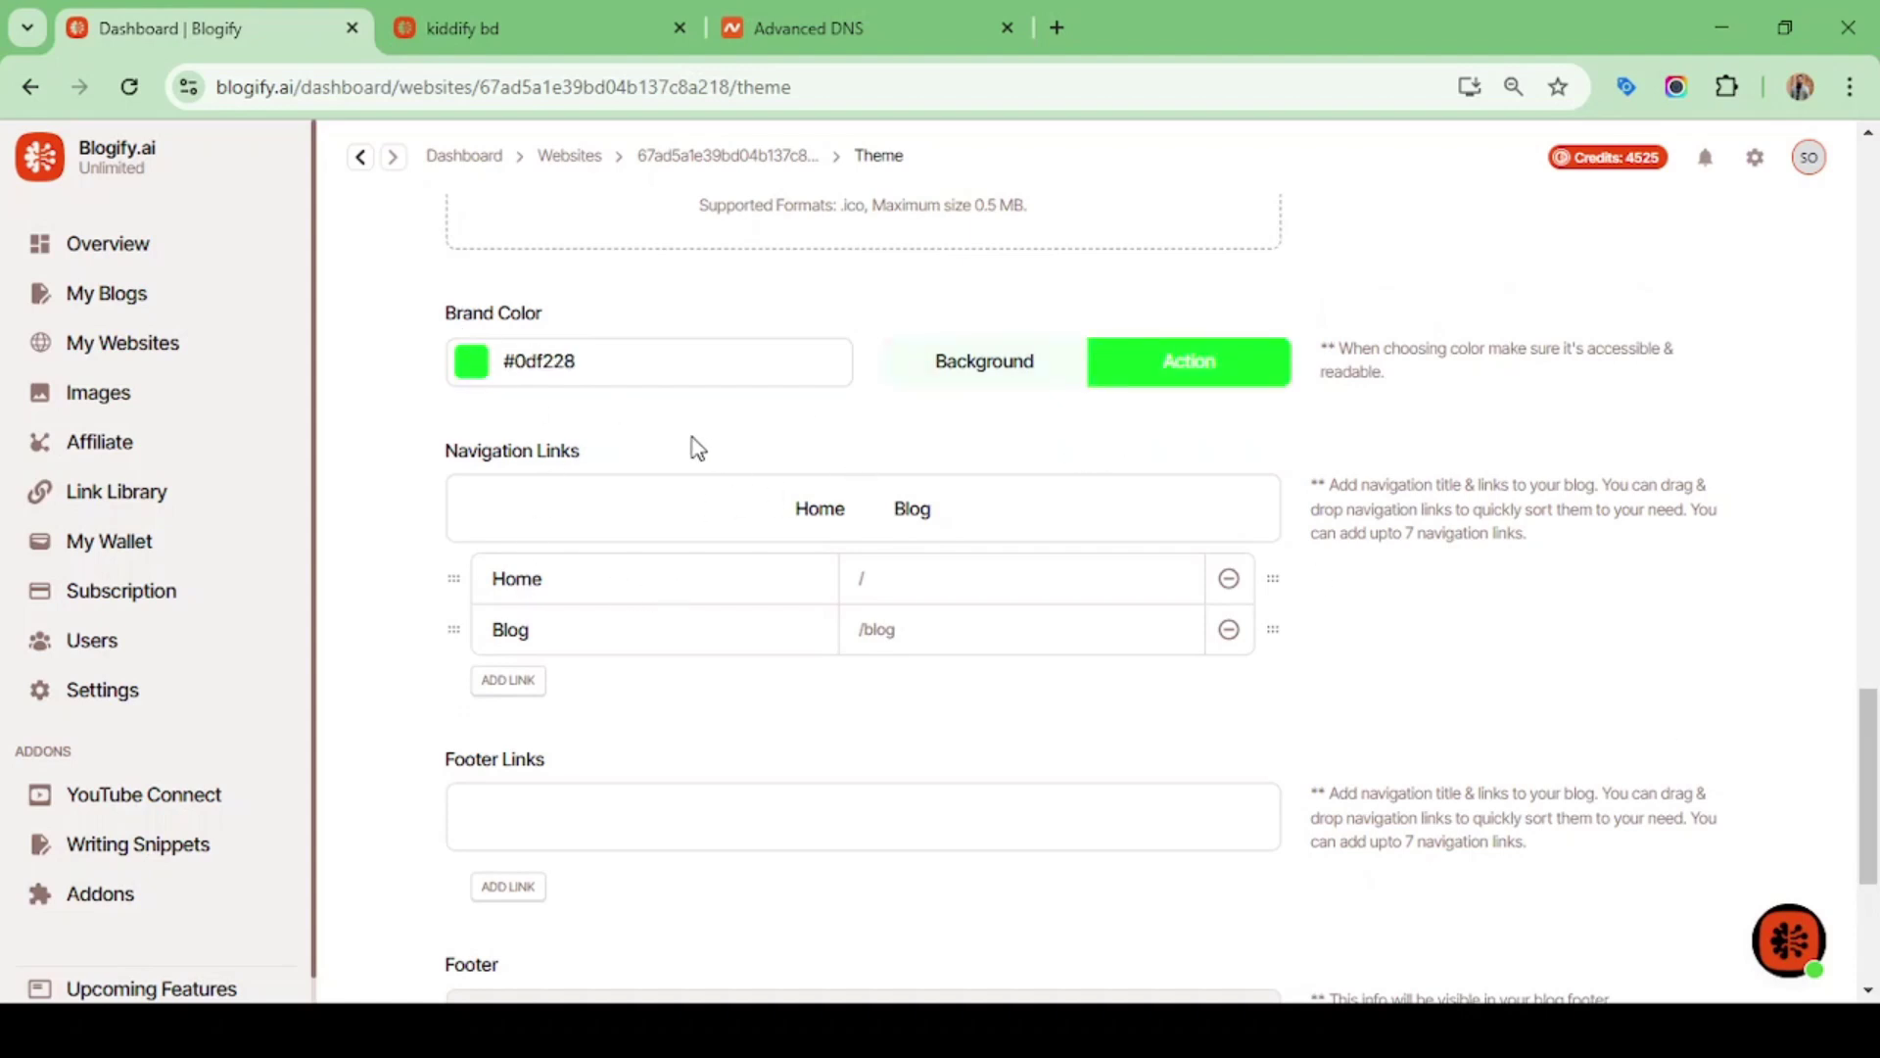
scroll(1656, 801, "down", 3)
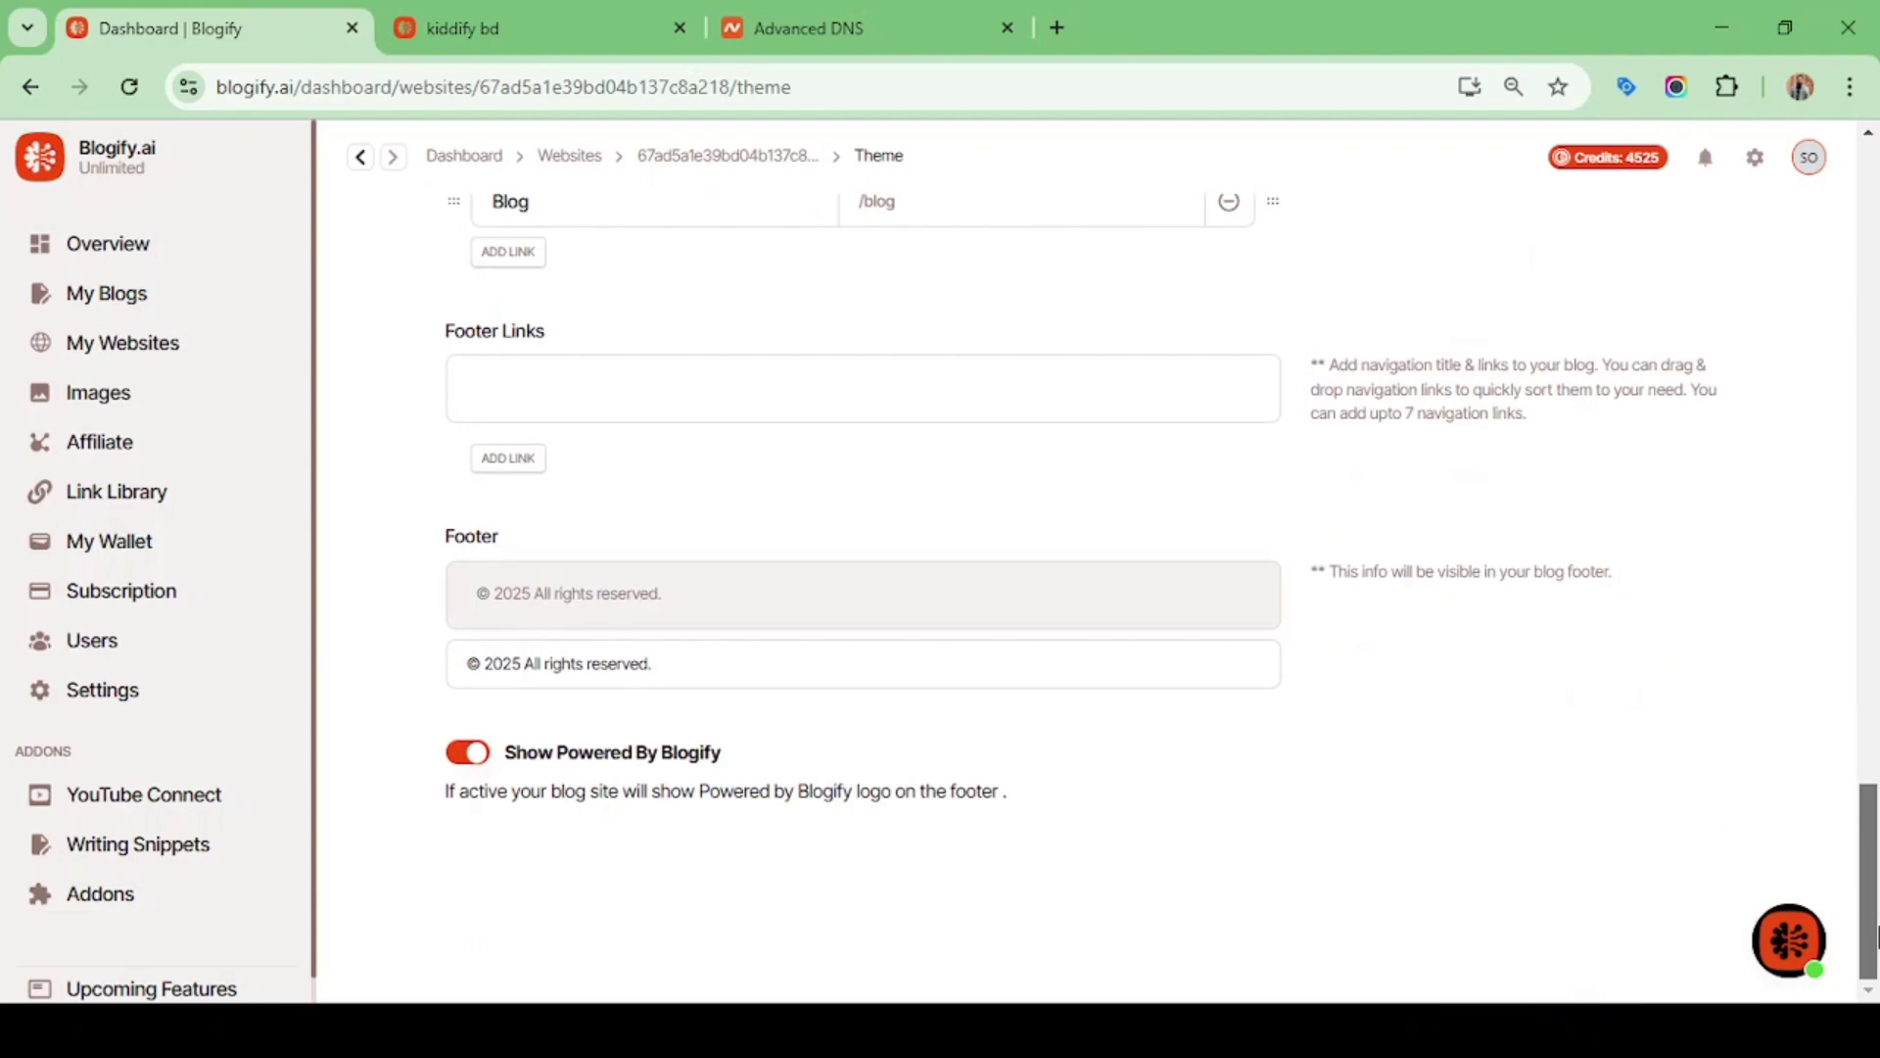
Hide the Powered By Blogify footer logo and view the published blog at kiddifybd.com.
left_click(464, 755)
scroll(1088, 587, "up", 10)
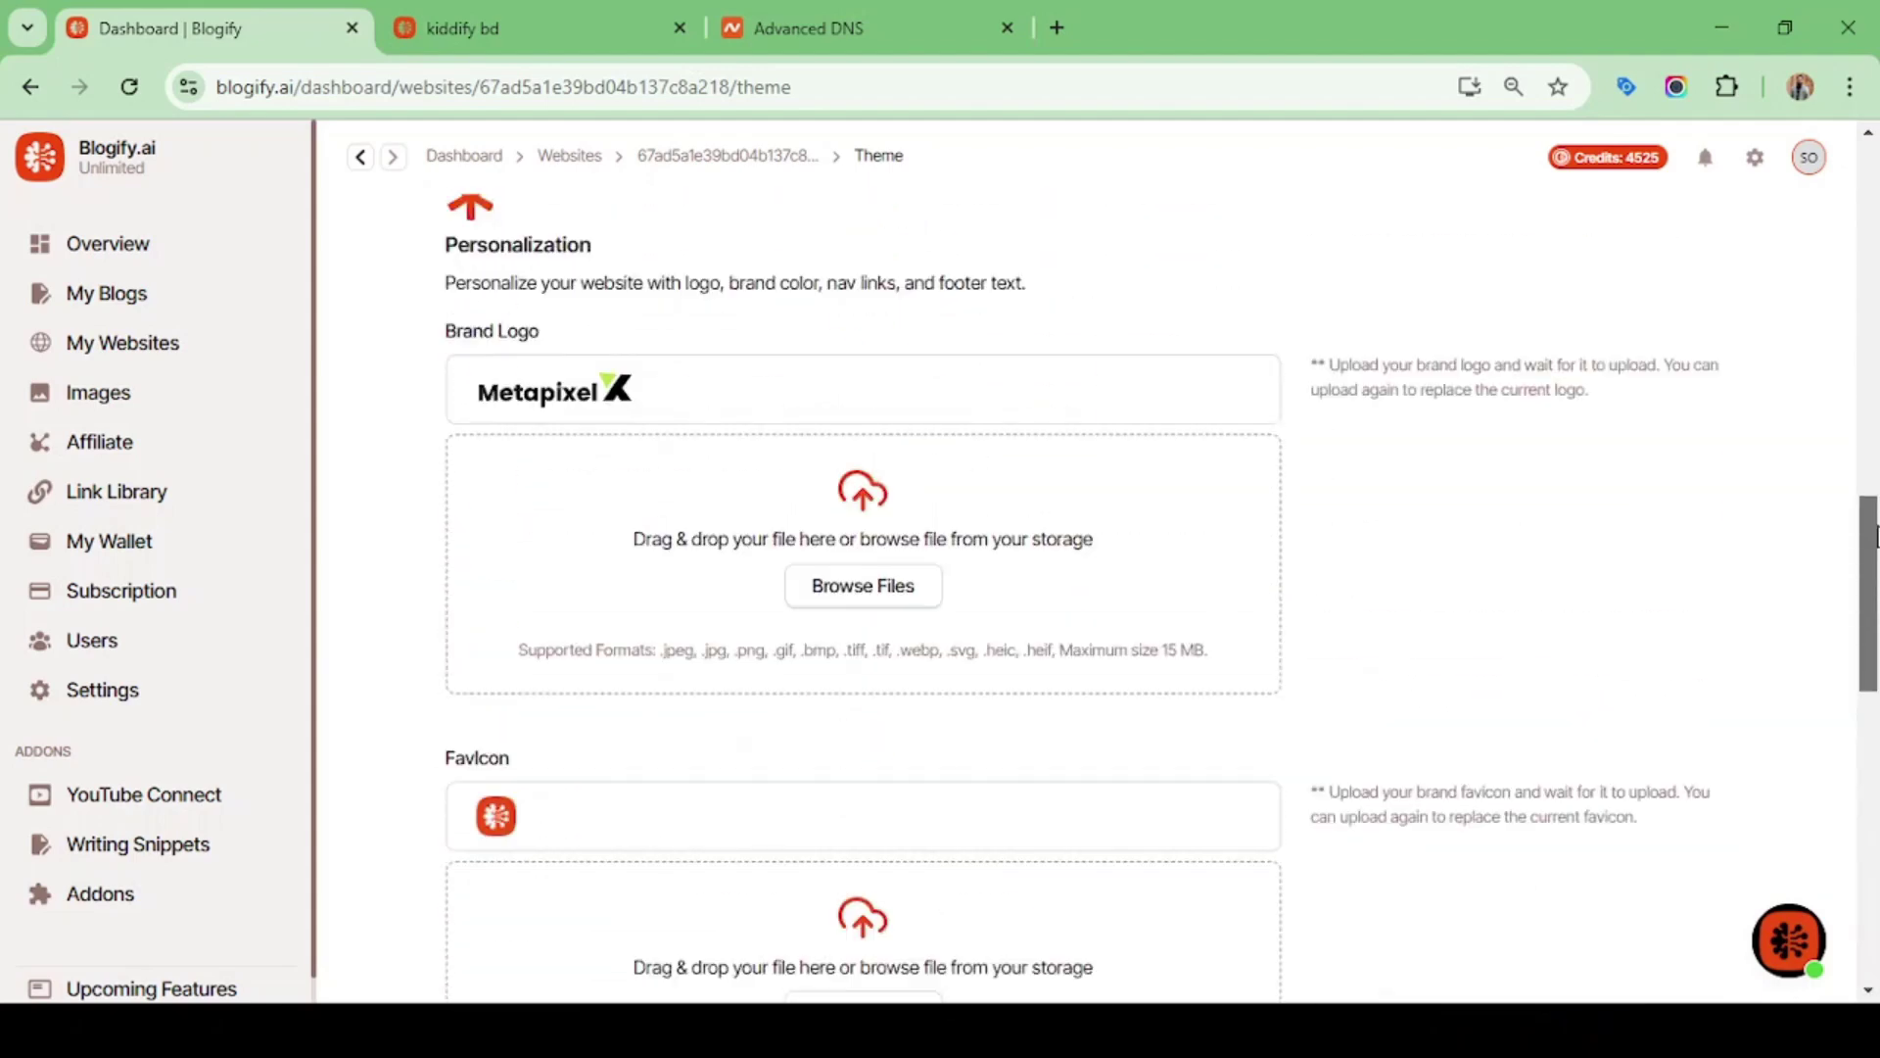
scroll(1087, 588, "up", 10)
left_click(700, 307)
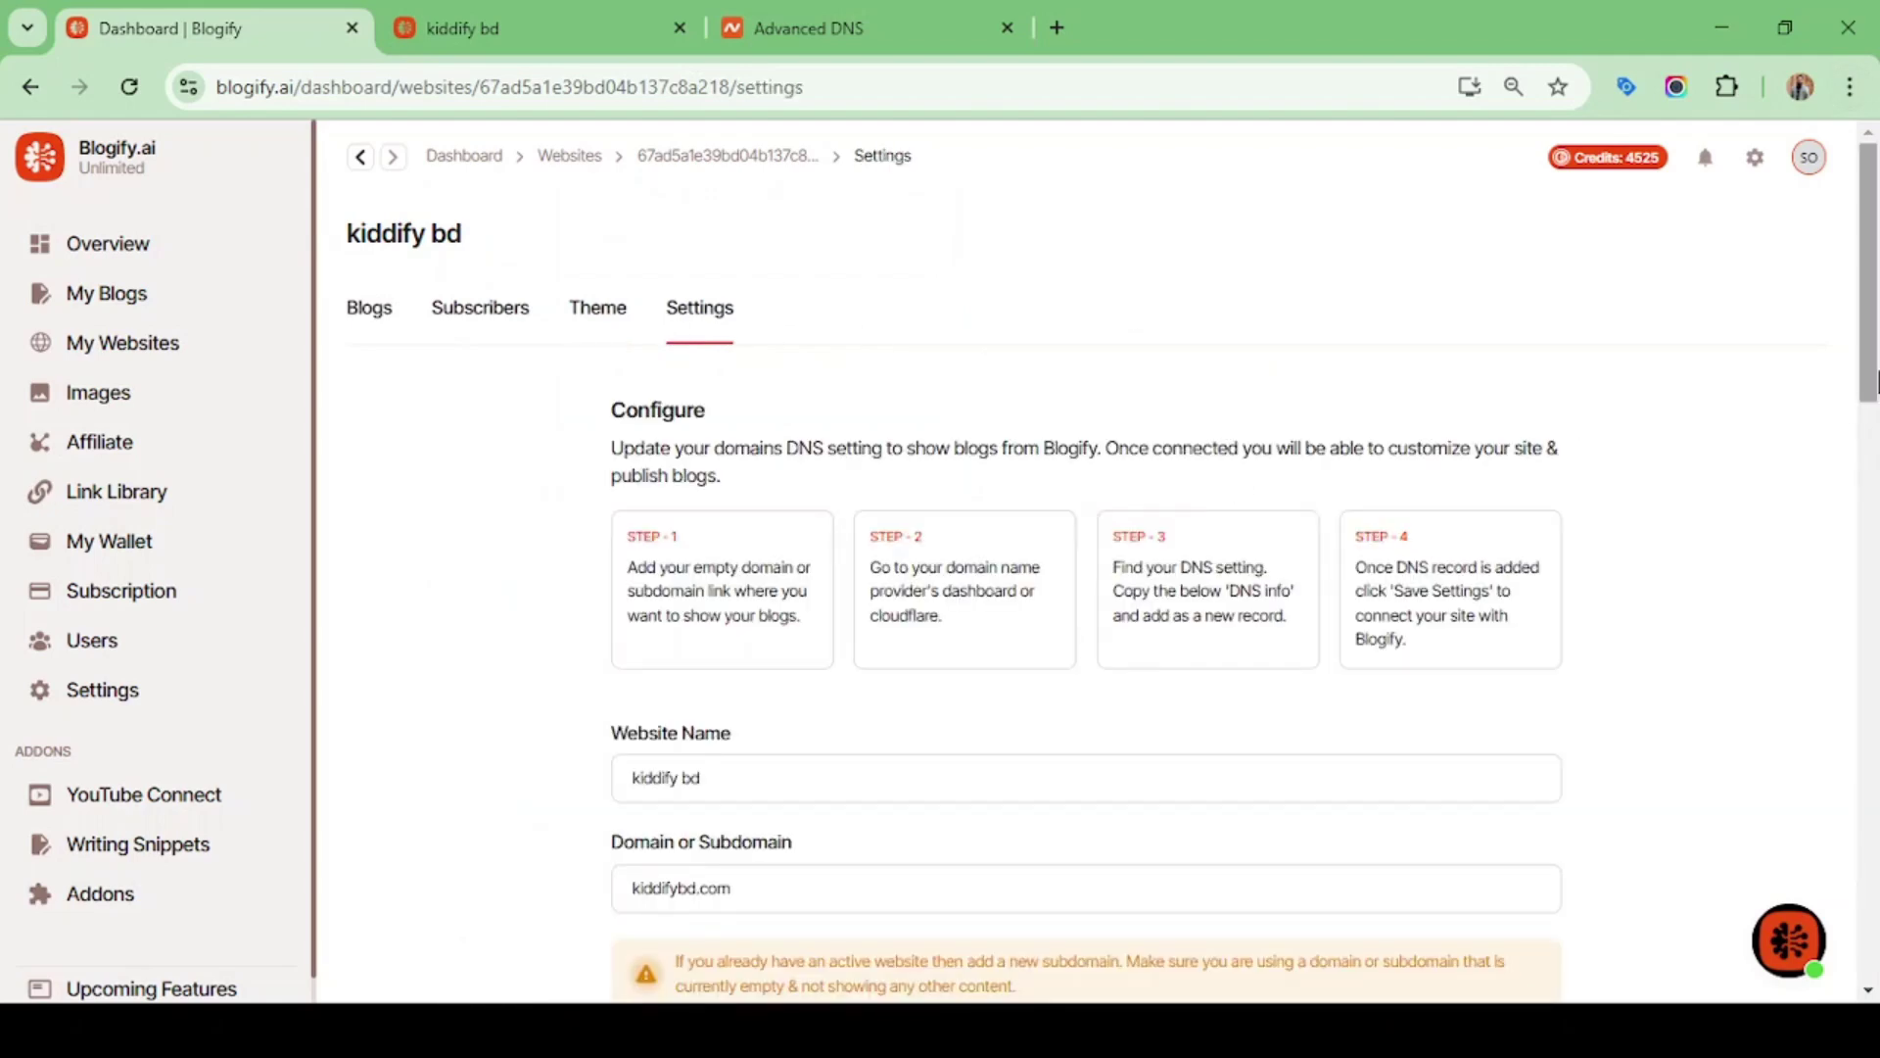
scroll(1087, 588, "down", 5)
scroll(1088, 588, "up", 5)
left_click(369, 307)
left_click(500, 28)
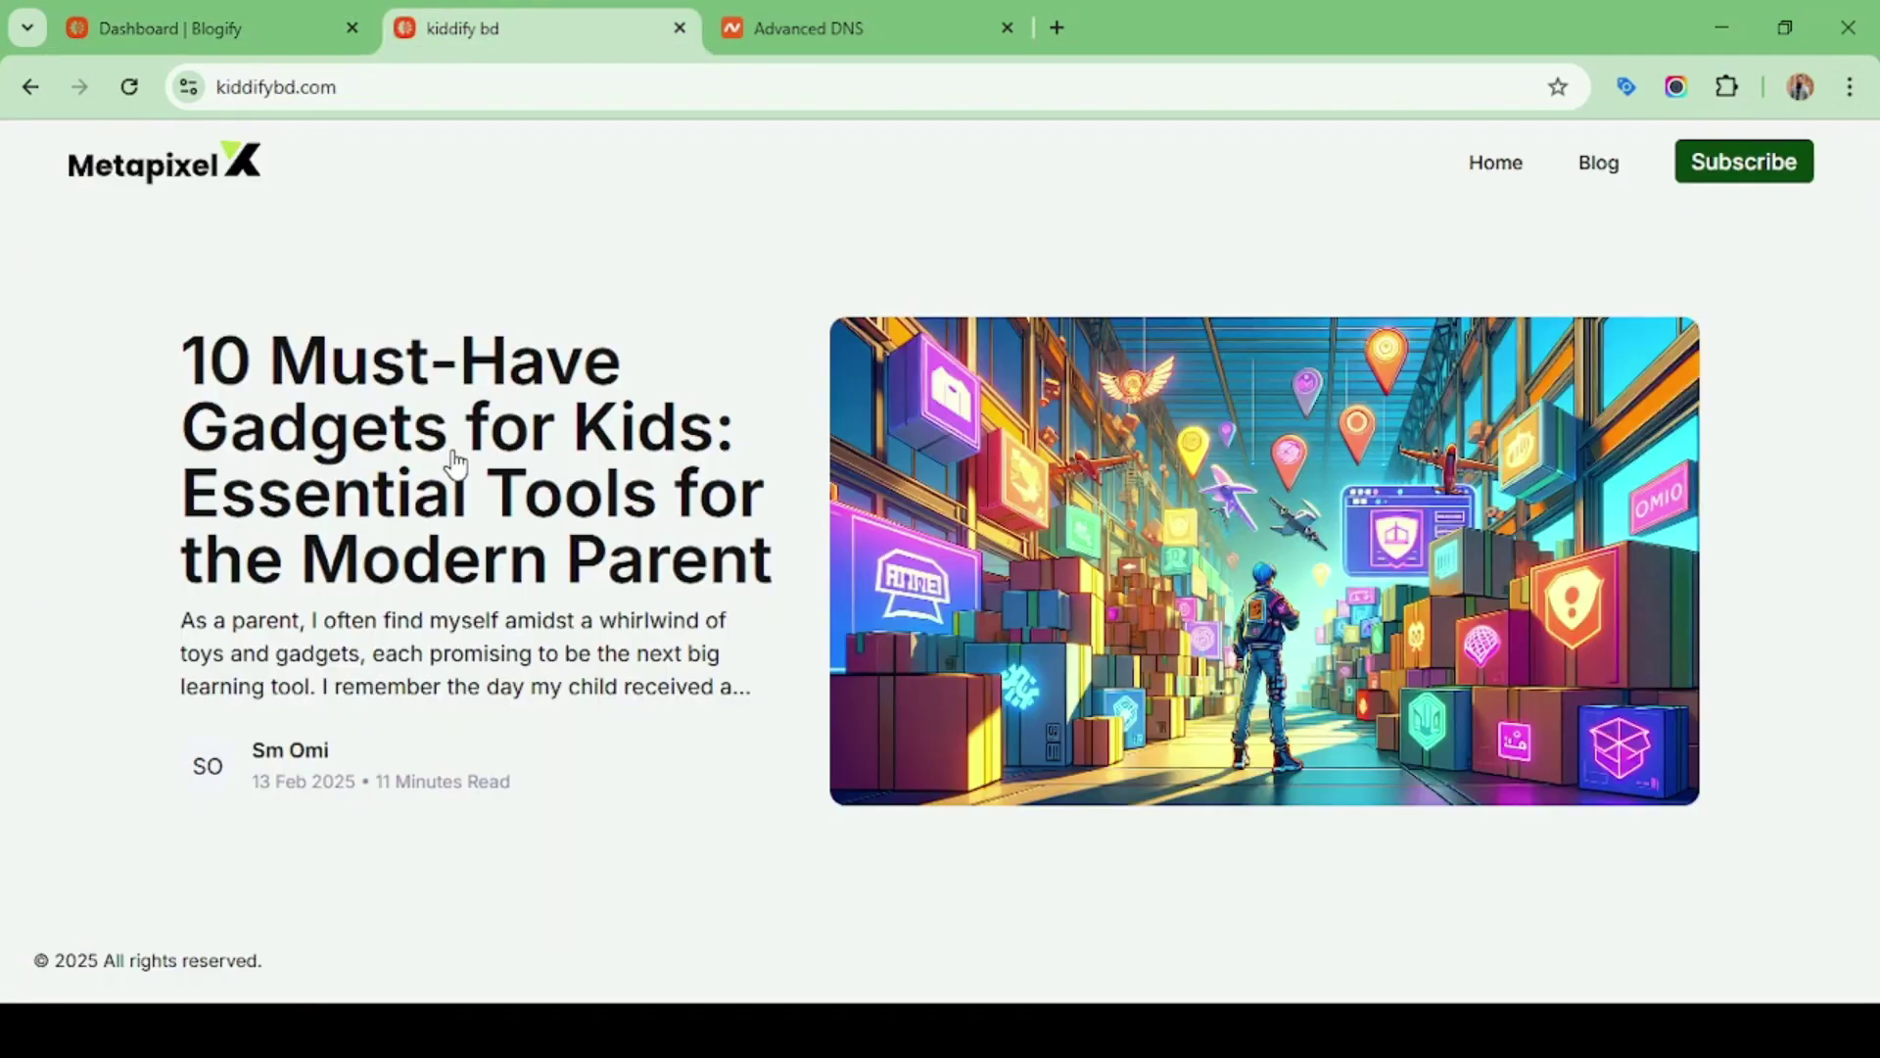